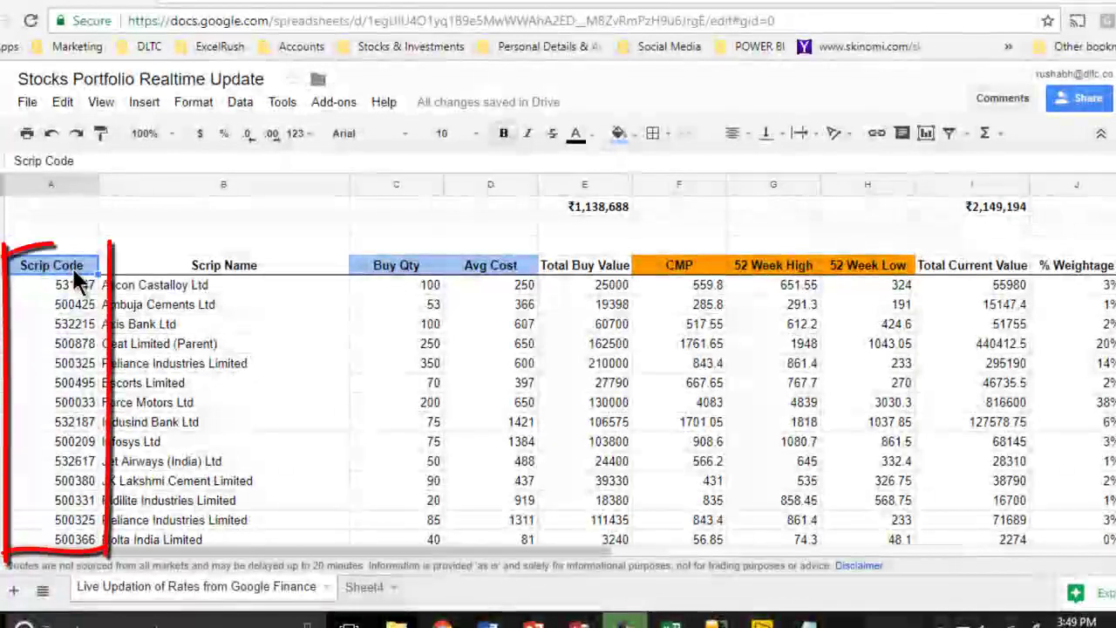
- Point out the header columns from Scrip Name through CMP, 52 Week Low and % Weightage
{"action": "left_click", "coordinate": [180, 266]}
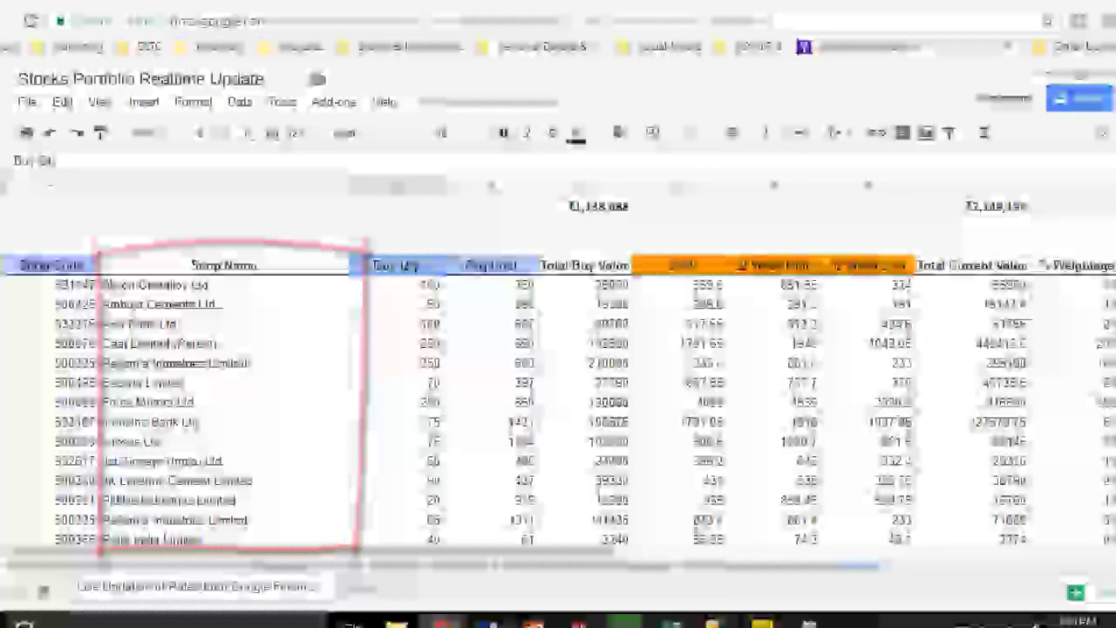
{"action": "left_click", "coordinate": [396, 265]}
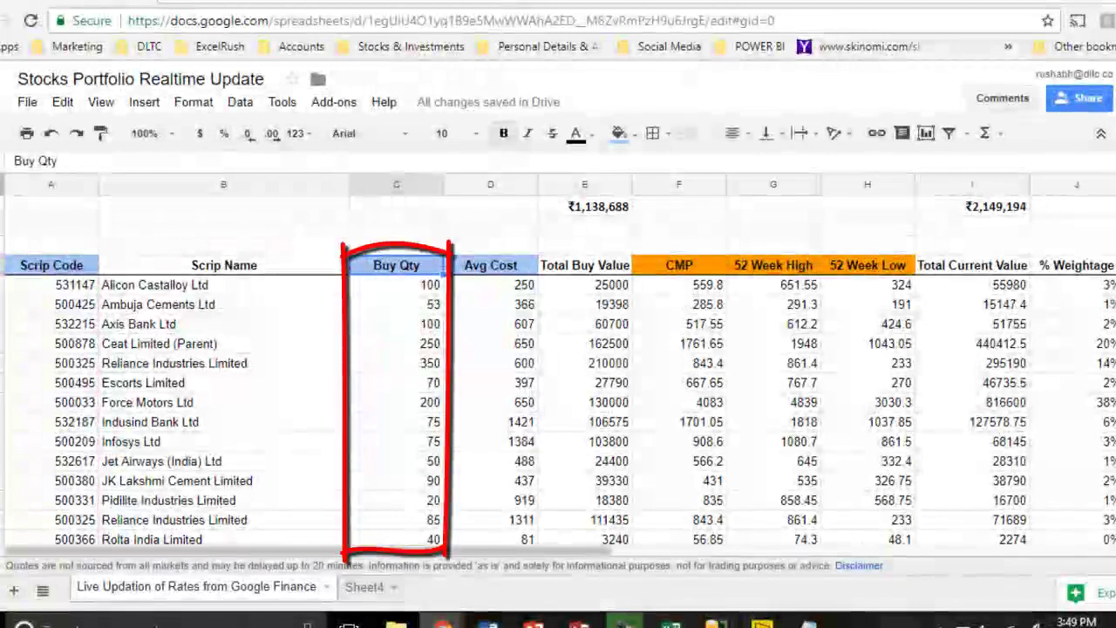
{"action": "left_click", "coordinate": [490, 265]}
{"action": "left_click", "coordinate": [584, 265]}
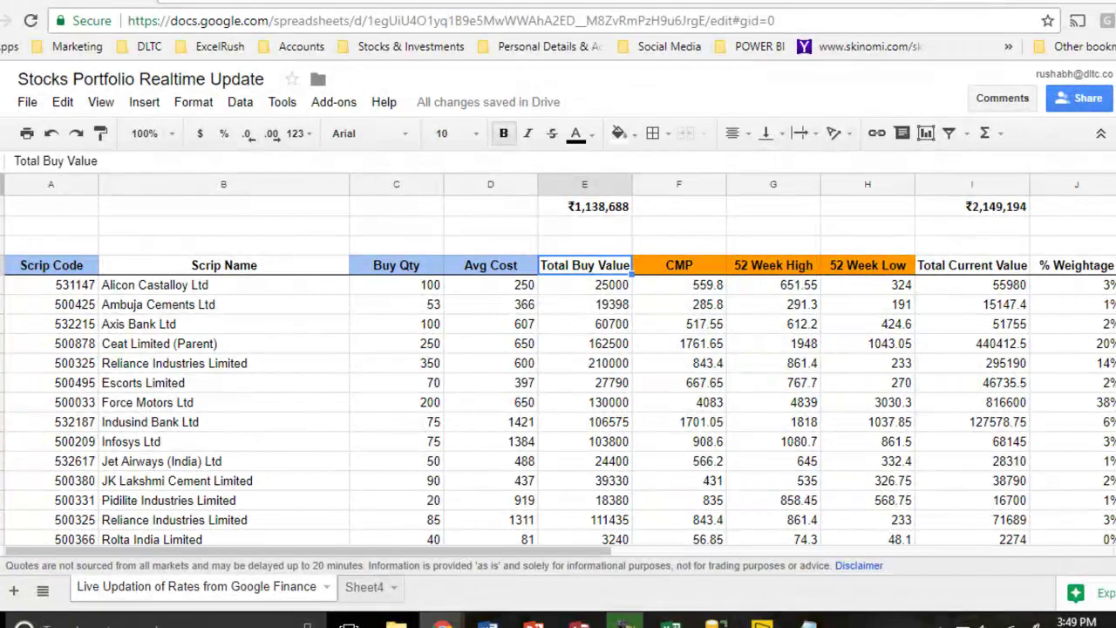
{"action": "left_click", "coordinate": [679, 265]}
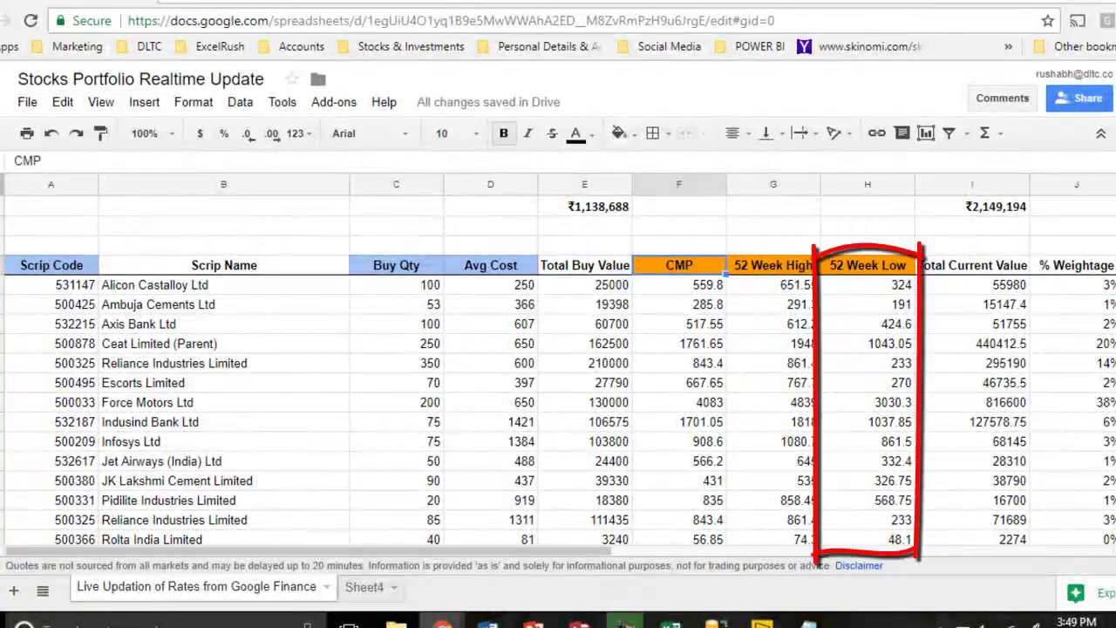
{"action": "left_click", "coordinate": [866, 264]}
{"action": "left_click", "coordinate": [971, 265]}
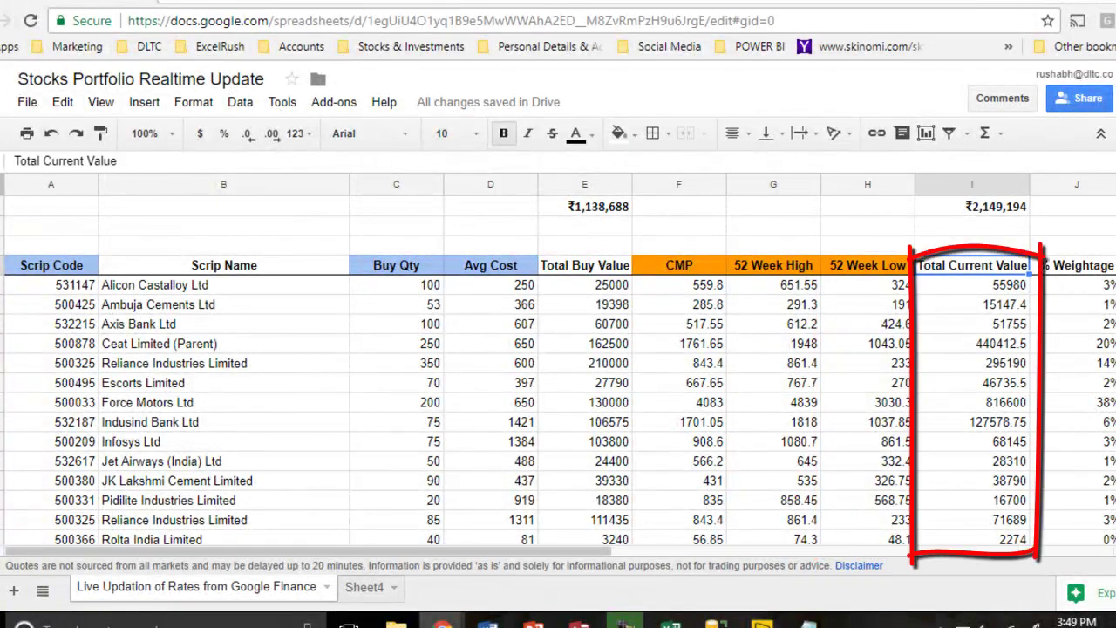
{"action": "left_click", "coordinate": [1076, 265]}
- Step across Profit / Loss, Returns %, Yesterday's Value and % Change, then return to Scrip Code
{"action": "key", "text": "Right"}
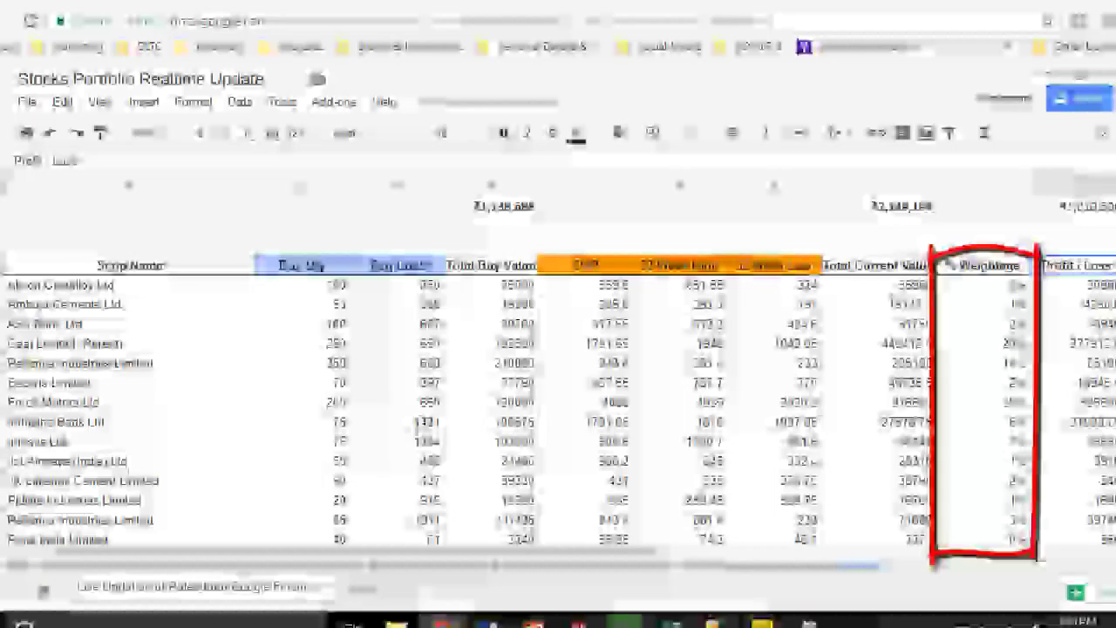
{"action": "key", "text": "Right"}
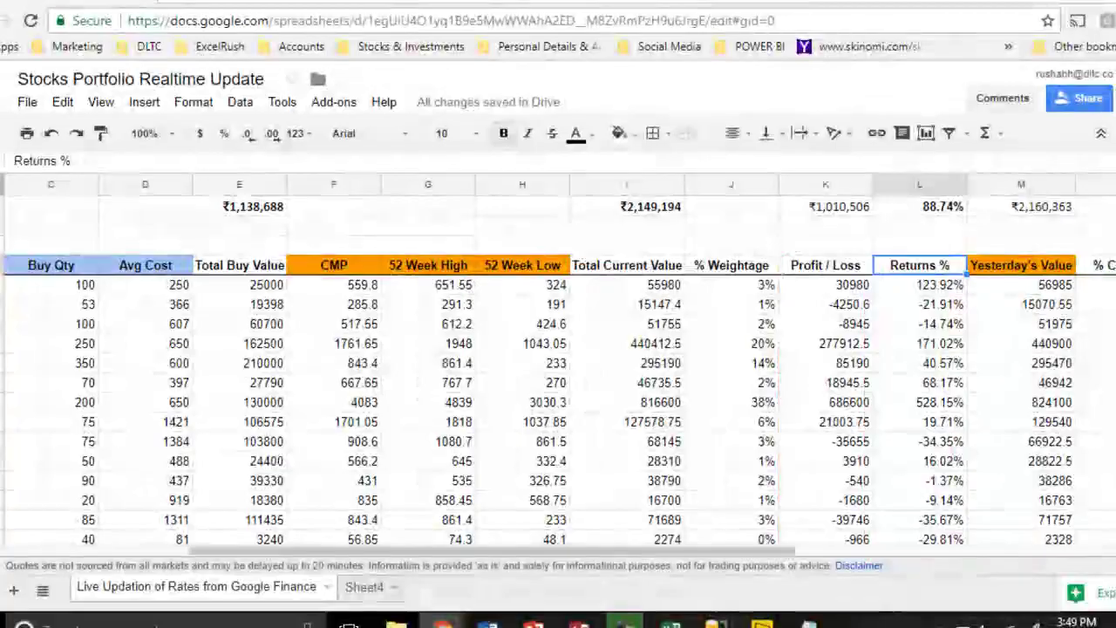
{"action": "key", "text": "Right"}
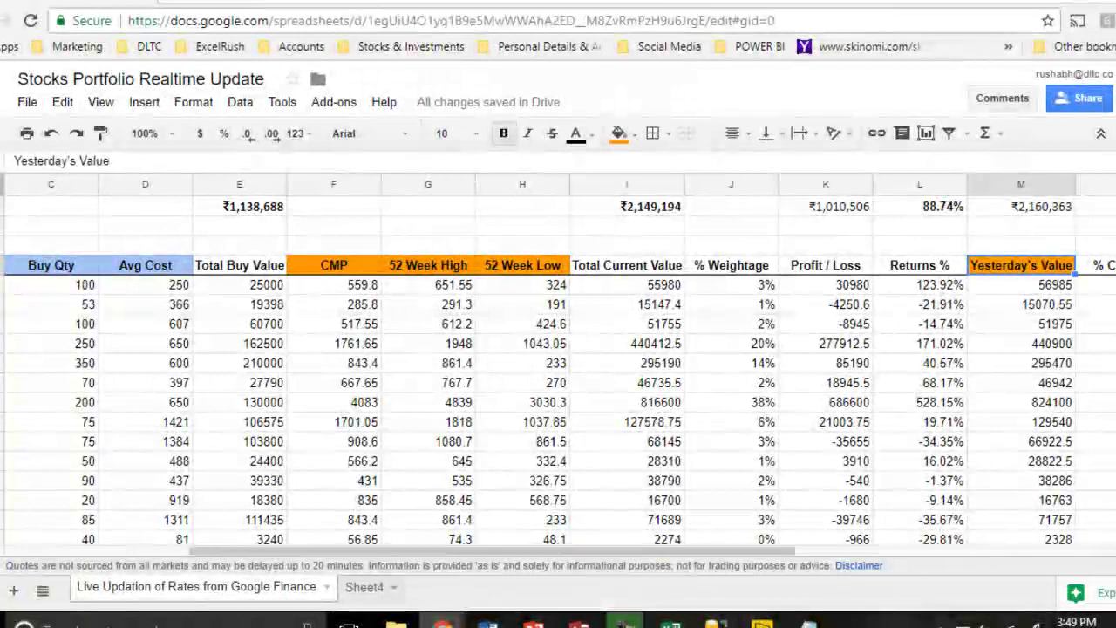
{"action": "key", "text": "Right"}
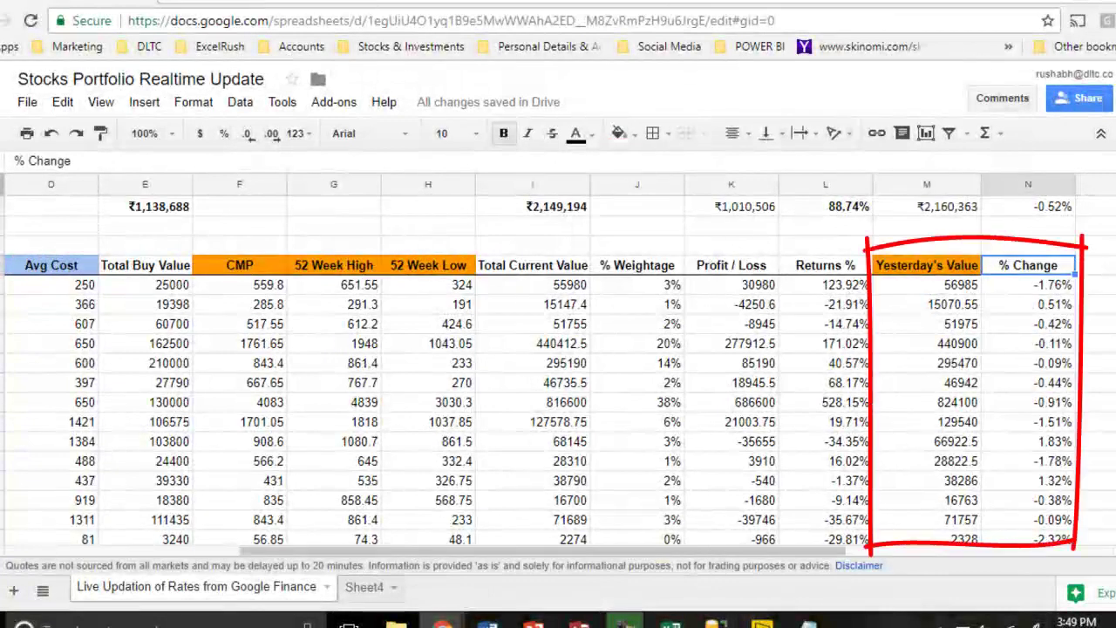
{"action": "key", "text": "Home"}
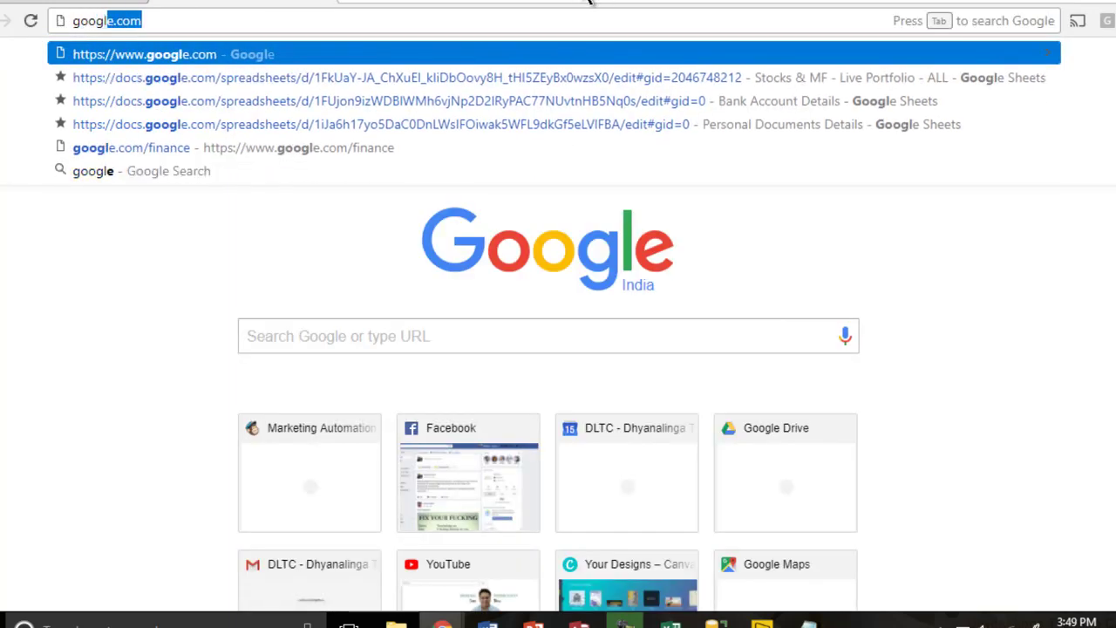
- On Google Finance, search 'relia', open Reliance Industries Limited (BOM) and select scrip code 500325
{"action": "type", "text": "e.com/"}
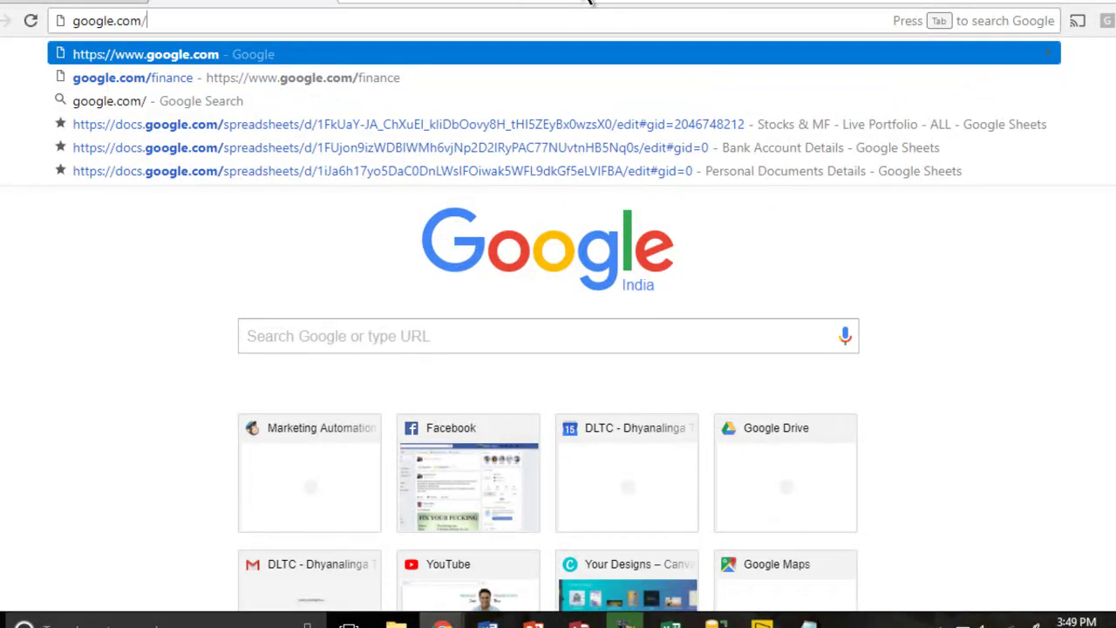
{"action": "type", "text": "fina"}
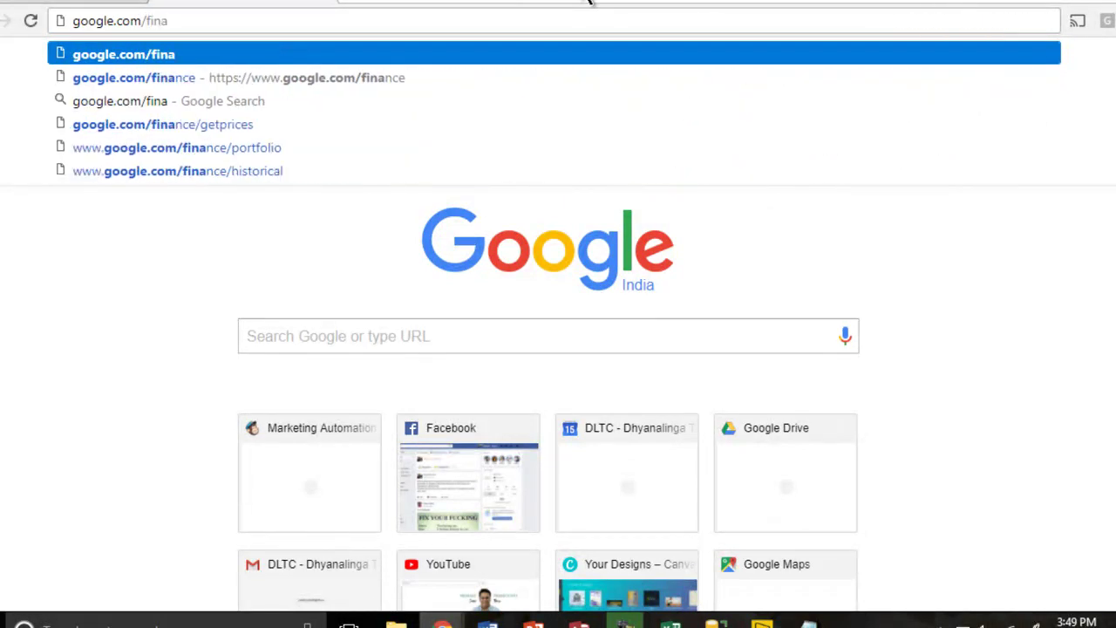
{"action": "type", "text": "nce"}
{"action": "key", "text": "Return"}
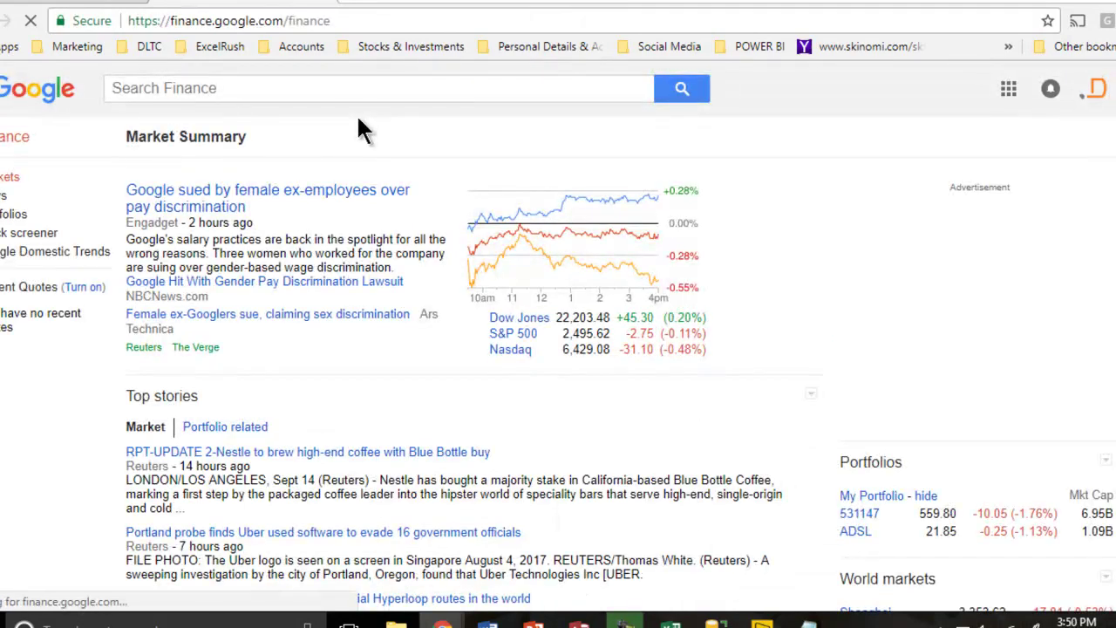
{"action": "left_click", "coordinate": [293, 90]}
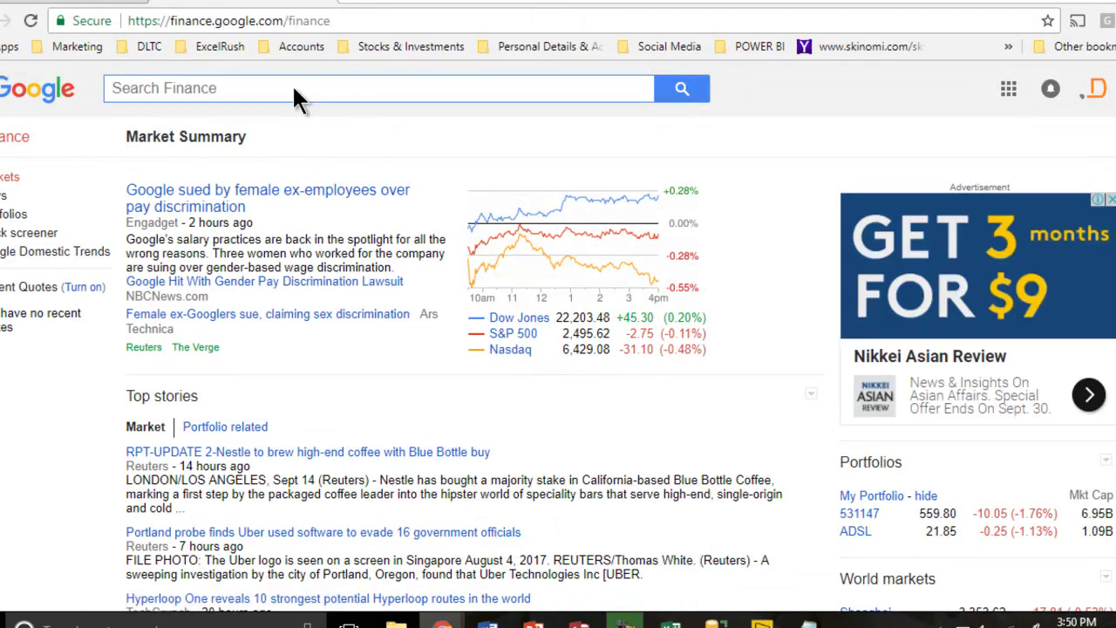
{"action": "type", "text": "reli"}
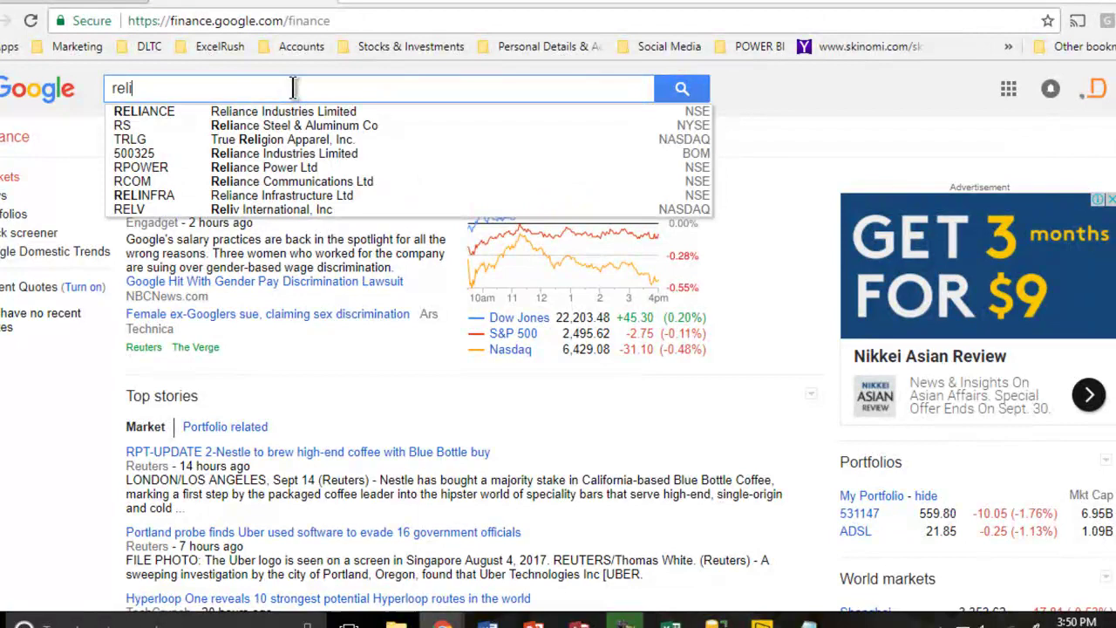
{"action": "type", "text": "a"}
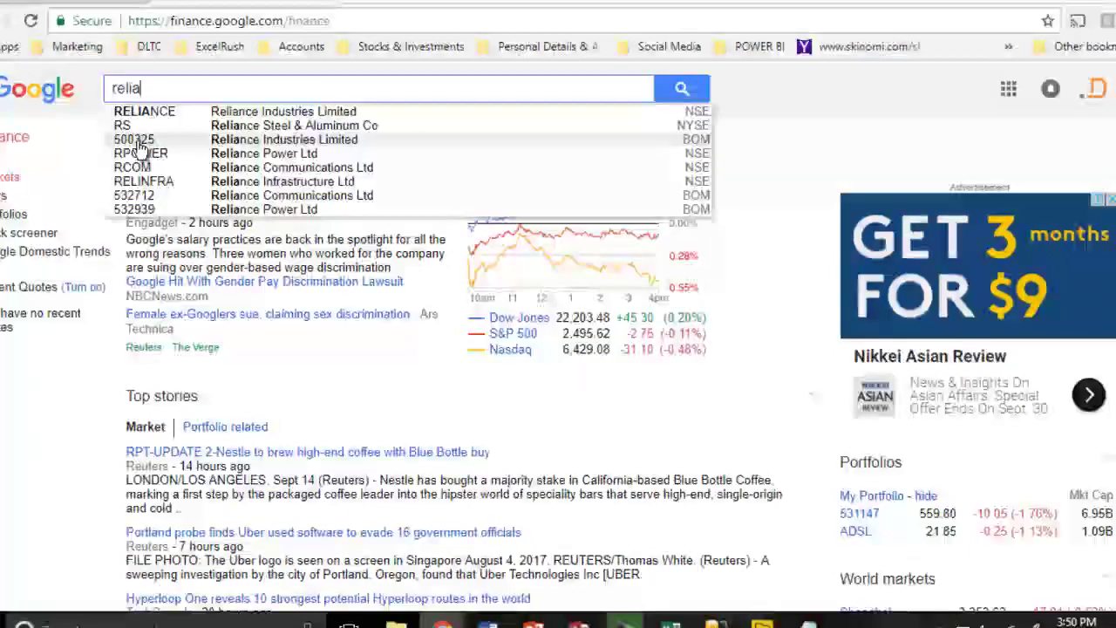
{"action": "left_click", "coordinate": [136, 139]}
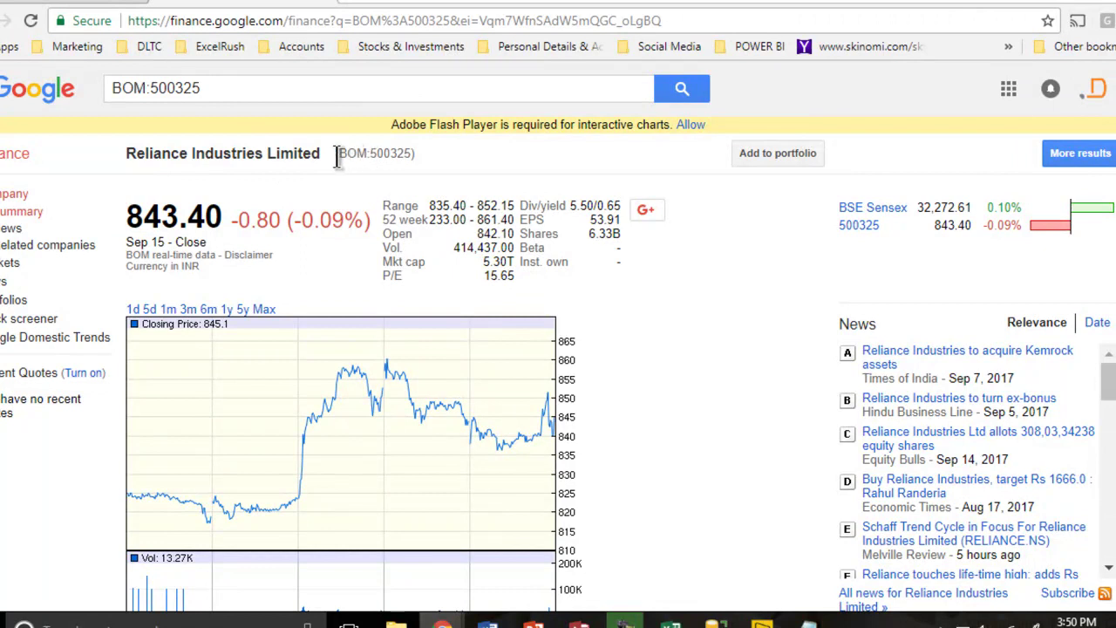
{"action": "left_click_drag", "start_coordinate": [374, 153], "coordinate": [413, 155]}
{"action": "key", "text": "ctrl+c"}
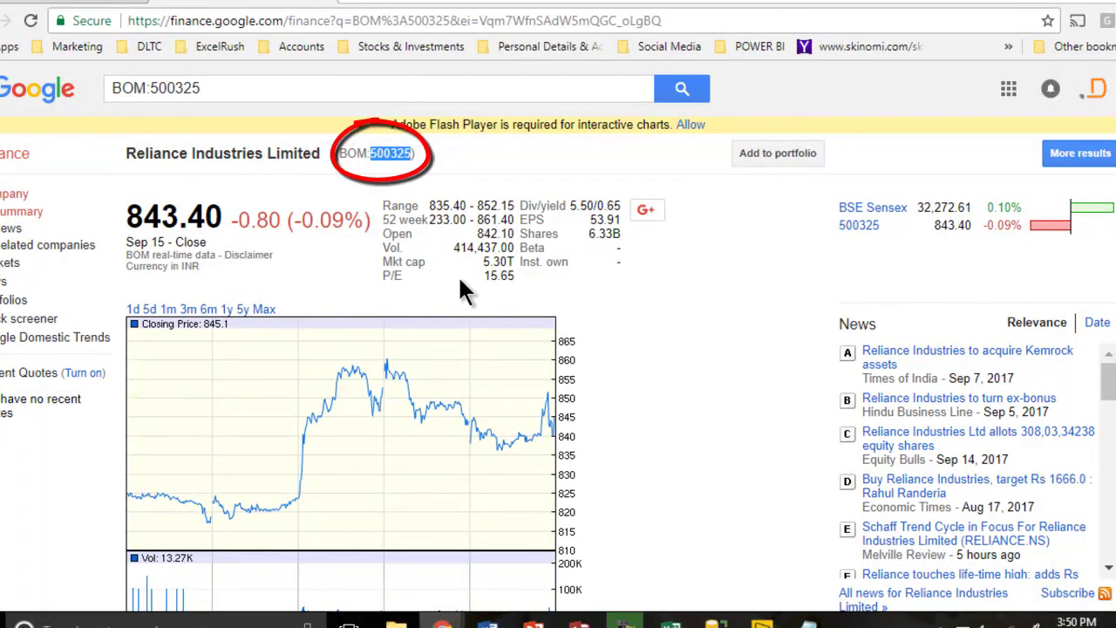
- Paste scrip code 500325 into the first Scrip Code cell of the untitled spreadsheet
{"action": "left_click", "coordinate": [92, 4]}
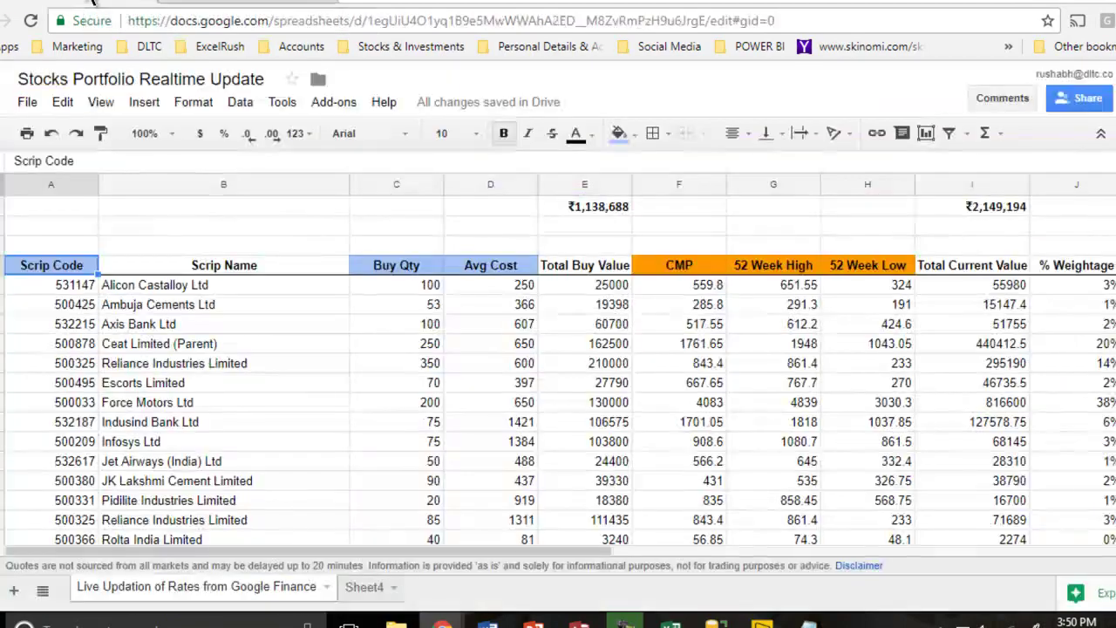
{"action": "key", "text": "alt+Tab"}
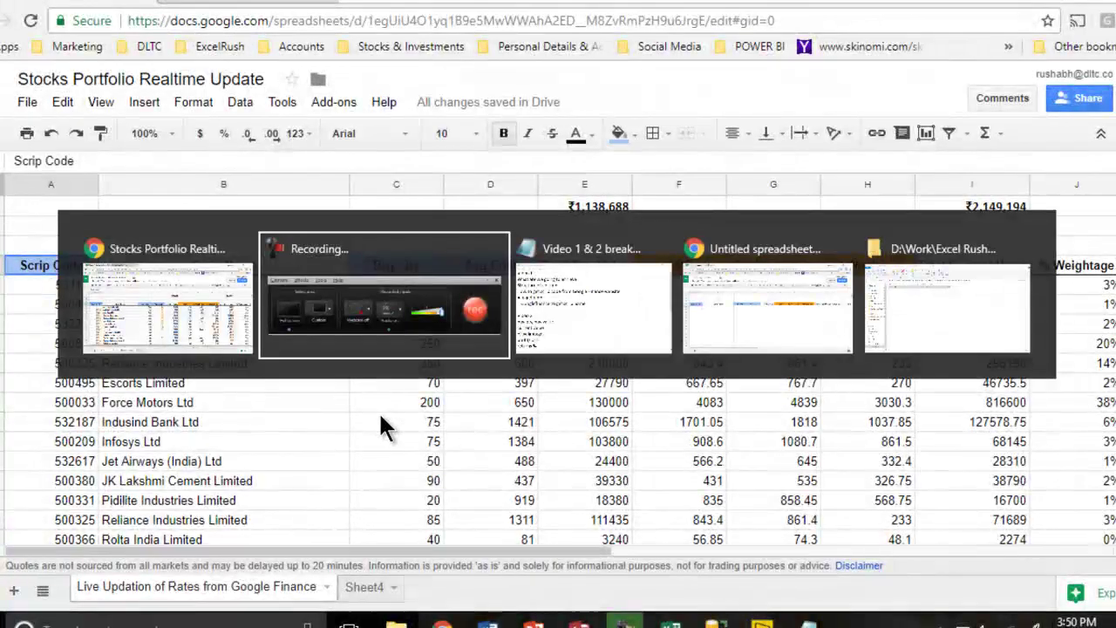
{"action": "key", "text": "alt+Tab"}
{"action": "key", "text": "alt+Tab"}
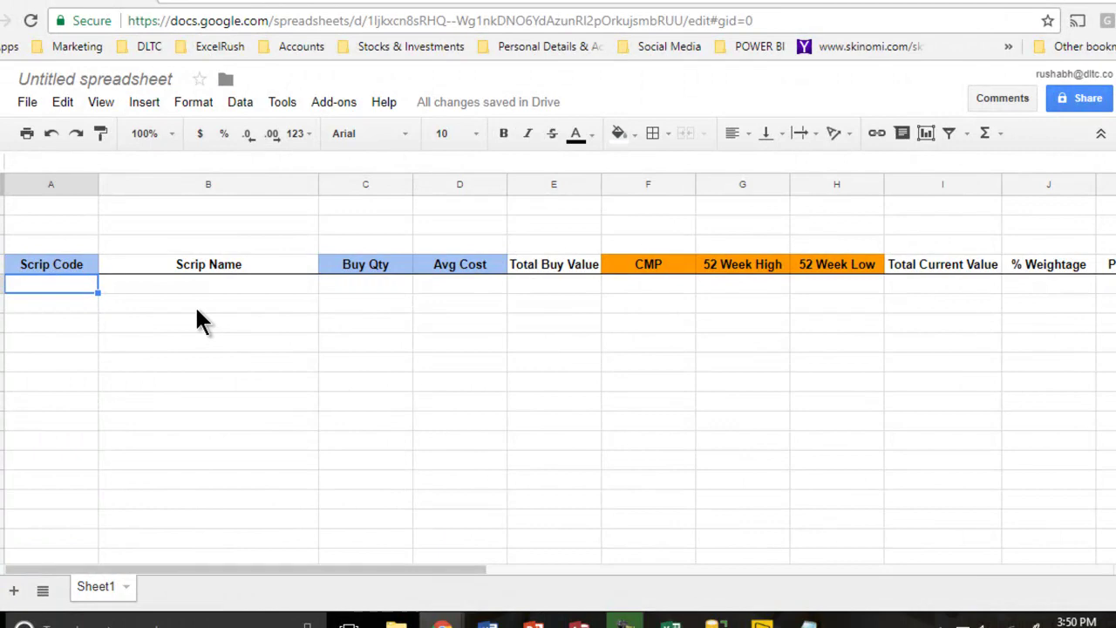
{"action": "key", "text": "ctrl+v"}
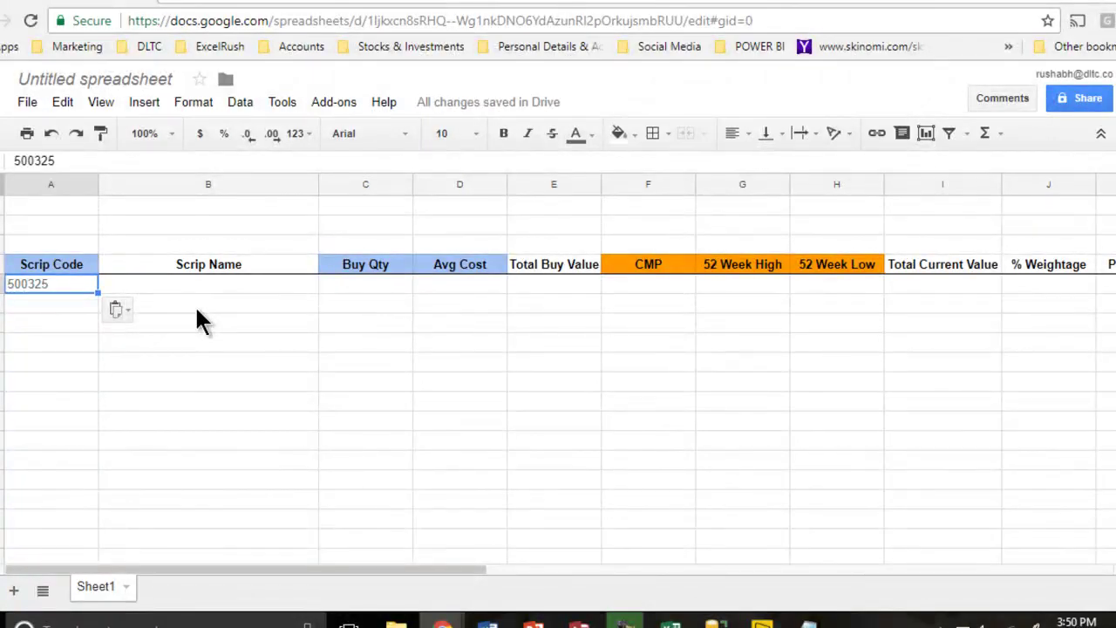
{"action": "key", "text": "alt+Tab"}
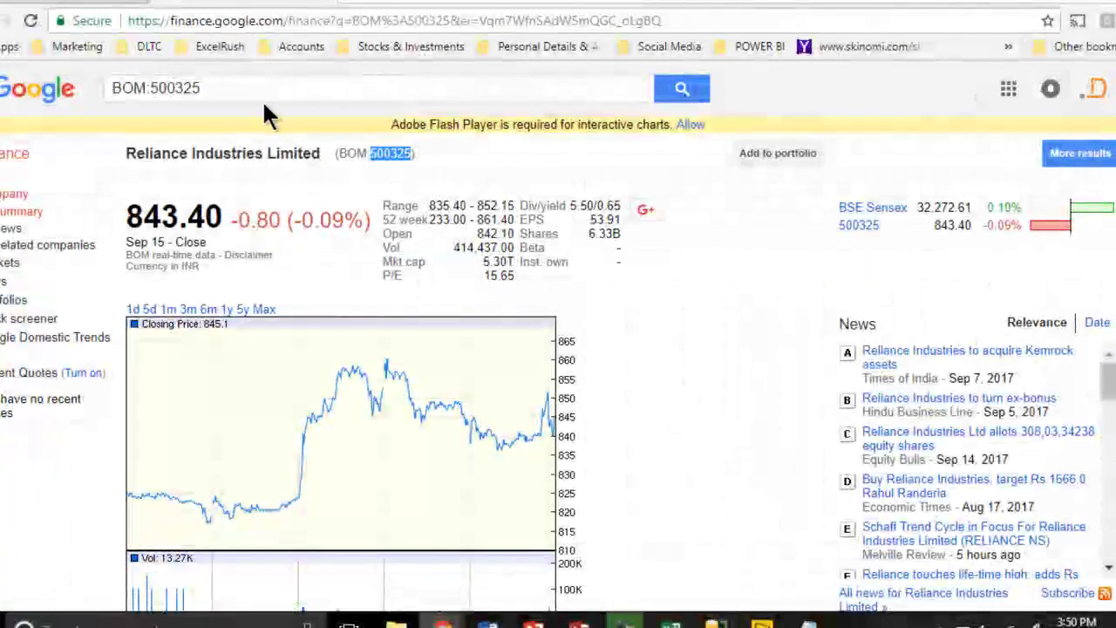
- Search Google Finance for Ambuja Cements Ltd (BOM) and select its scrip code 500425
{"action": "left_click", "coordinate": [240, 94]}
{"action": "type", "text": "ab"}
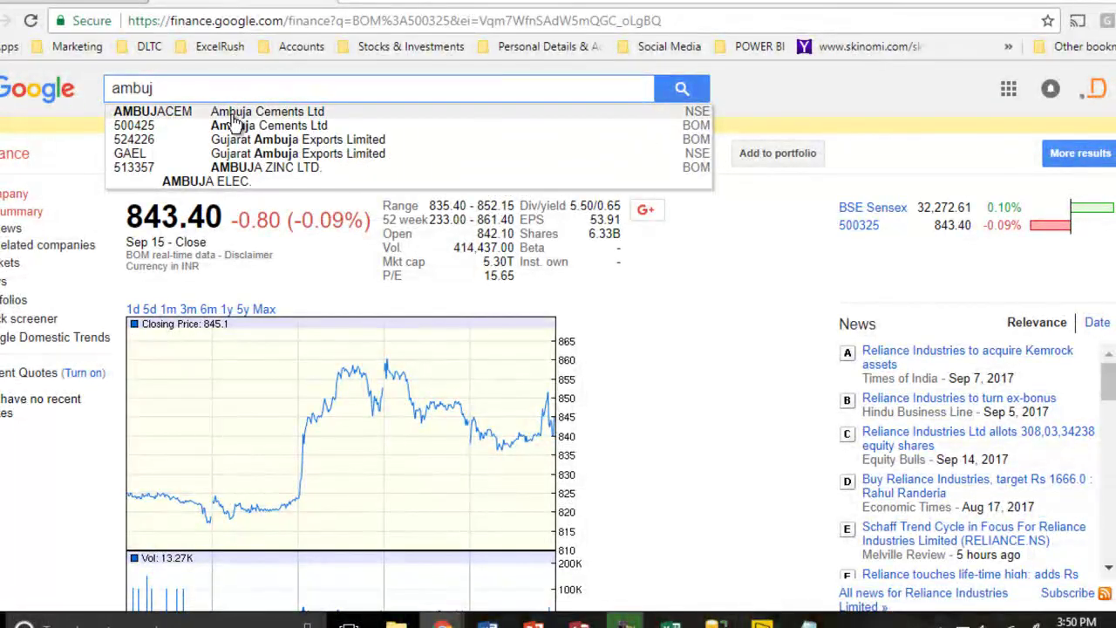
{"action": "left_click", "coordinate": [232, 125]}
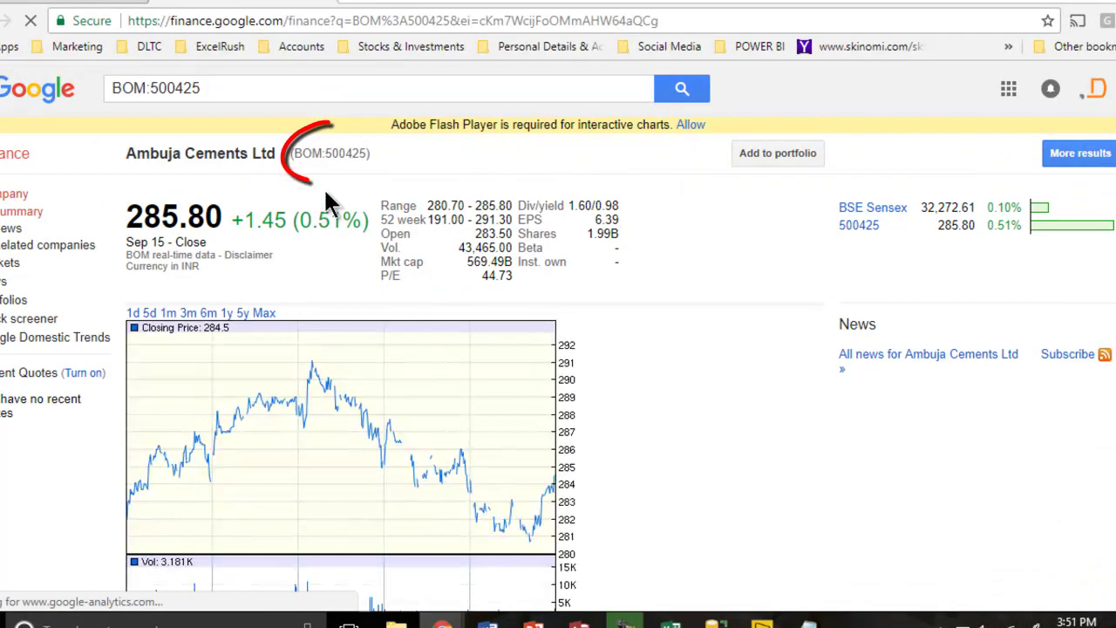
{"action": "double_click", "coordinate": [342, 153]}
{"action": "key", "text": "ctrl+c"}
{"action": "key", "text": "alt+Tab"}
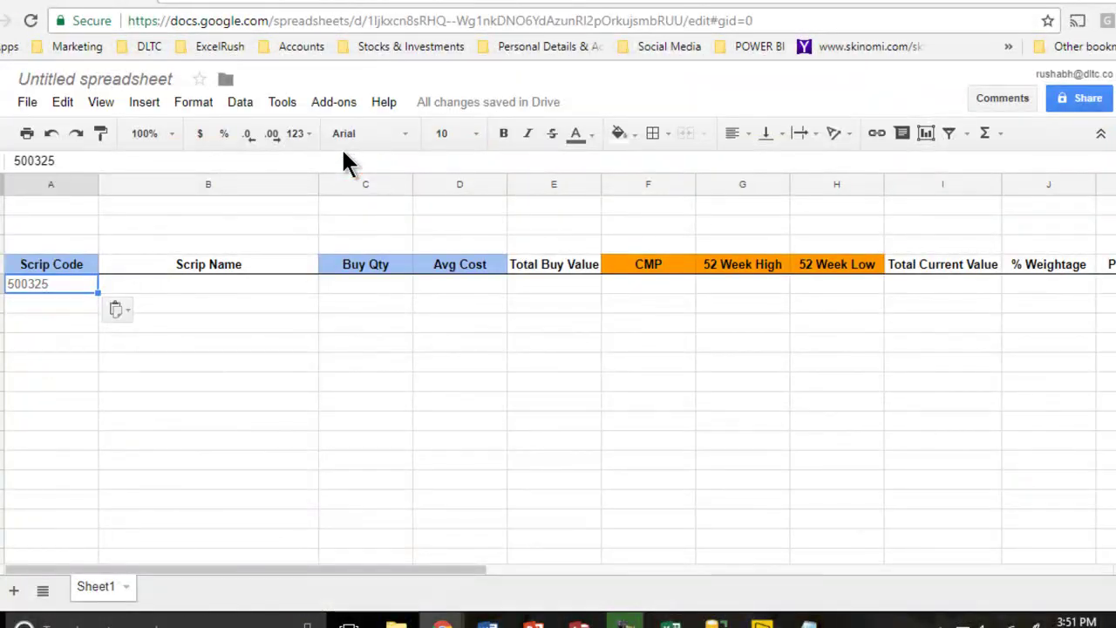
- Paste 500425 below 500325, then enter =GOOGLEFINANCE(A5,"name") in B5
{"action": "key", "text": "Down"}
{"action": "key", "text": "ctrl+v"}
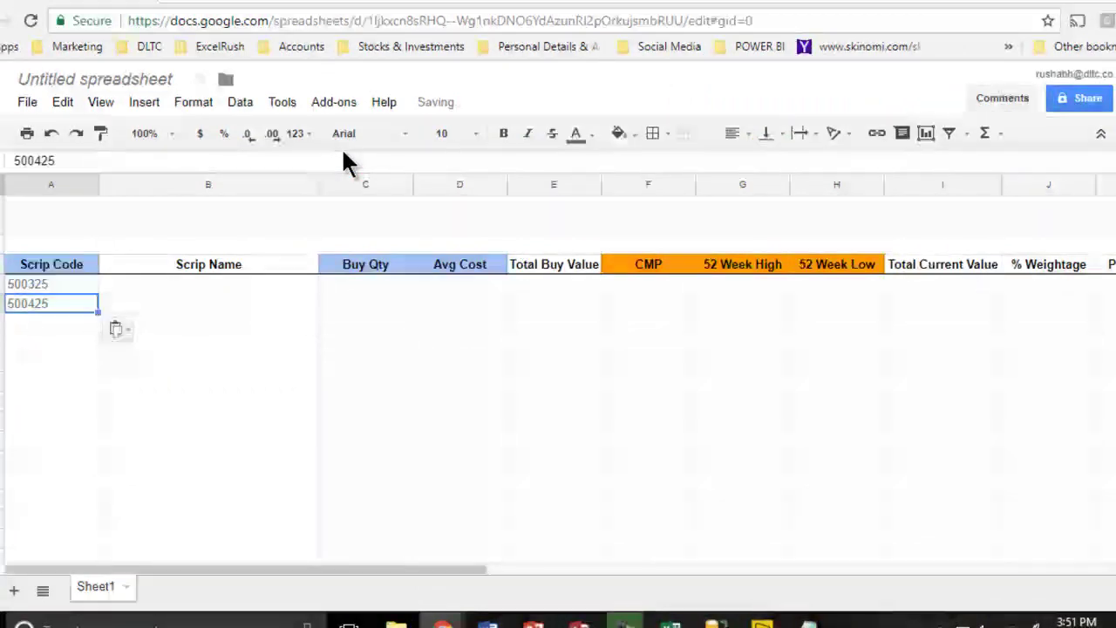
{"action": "left_click", "coordinate": [279, 286]}
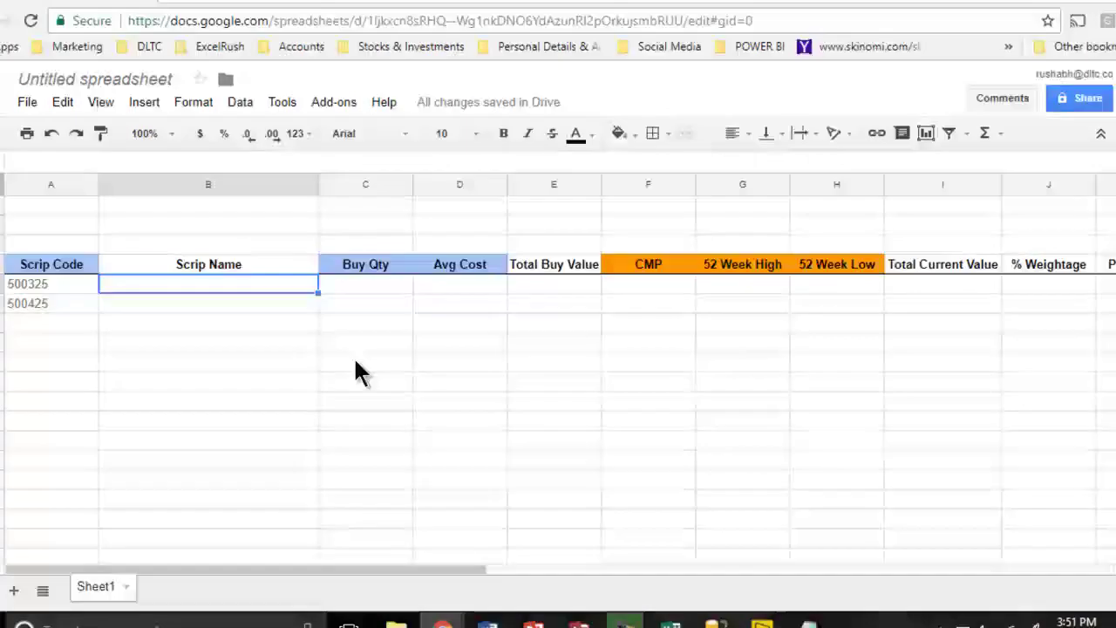
{"action": "type", "text": "=g"}
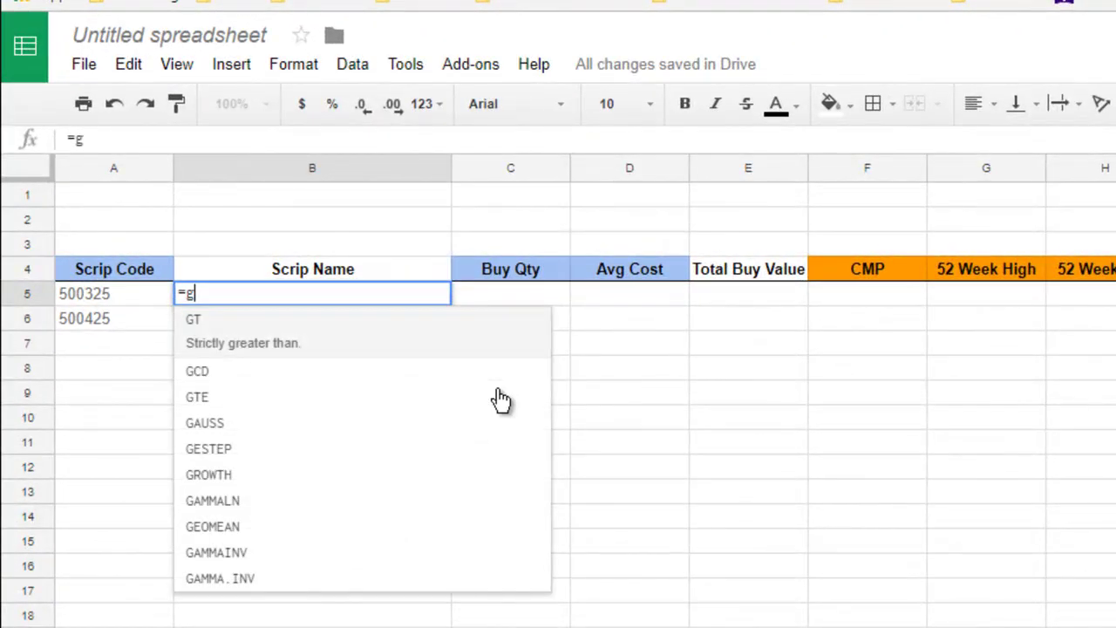
{"action": "type", "text": "oog"}
{"action": "key", "text": "Tab"}
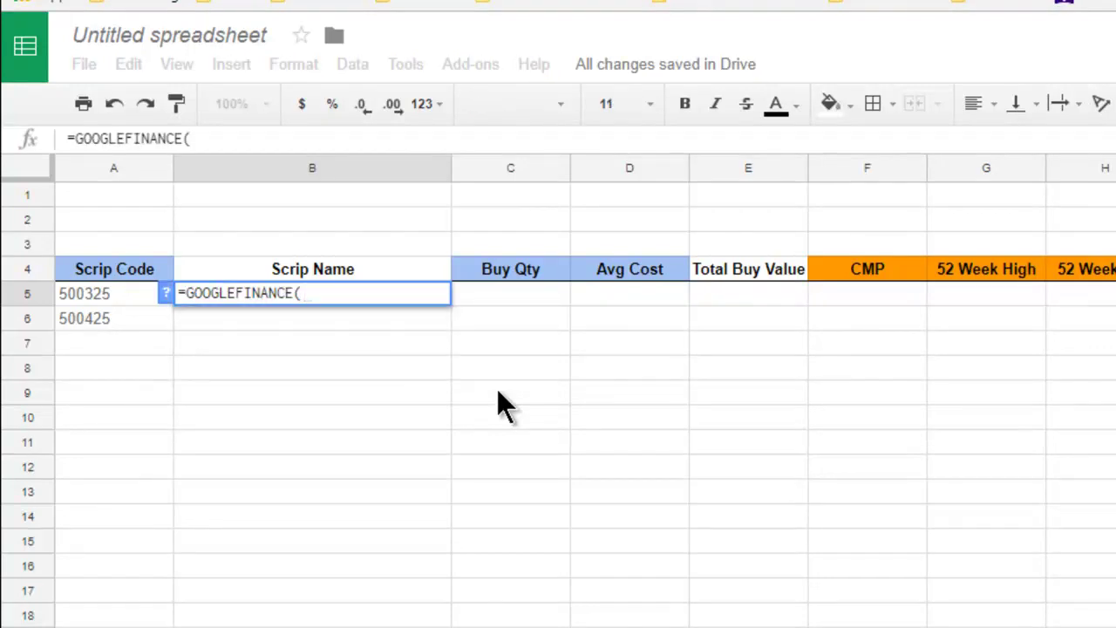
{"action": "left_click", "coordinate": [112, 292]}
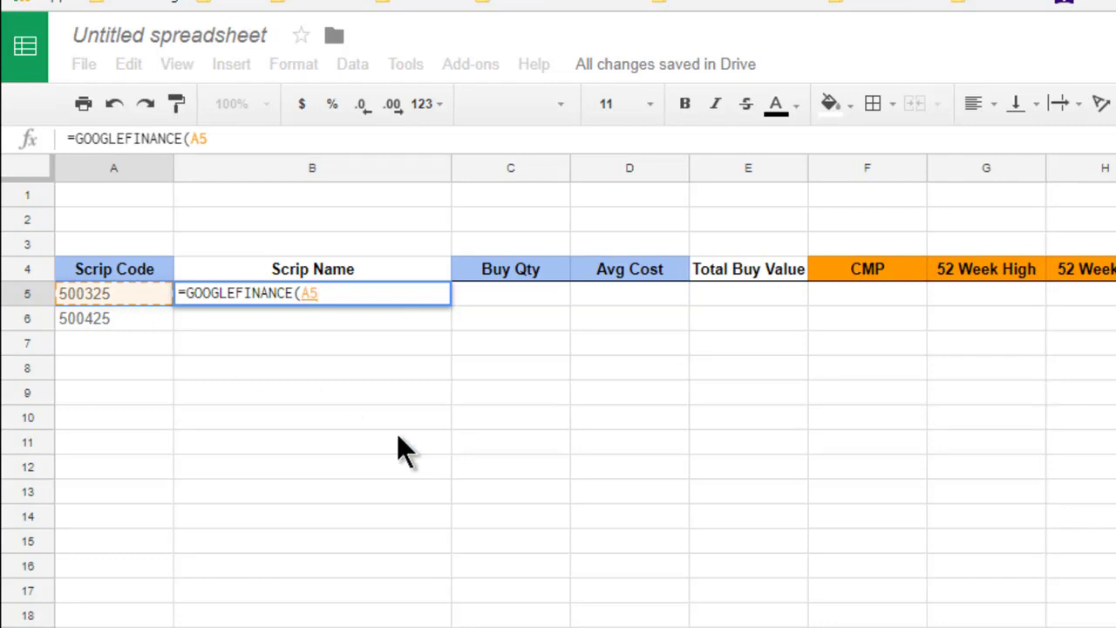
{"action": "type", "text": ",\""}
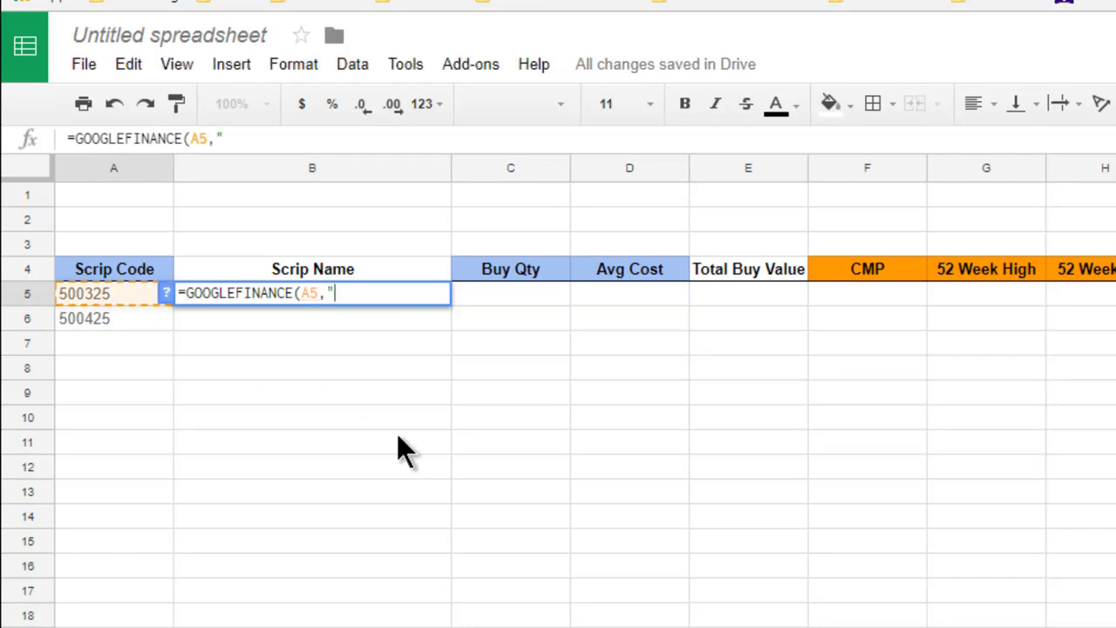
{"action": "type", "text": "name\")"}
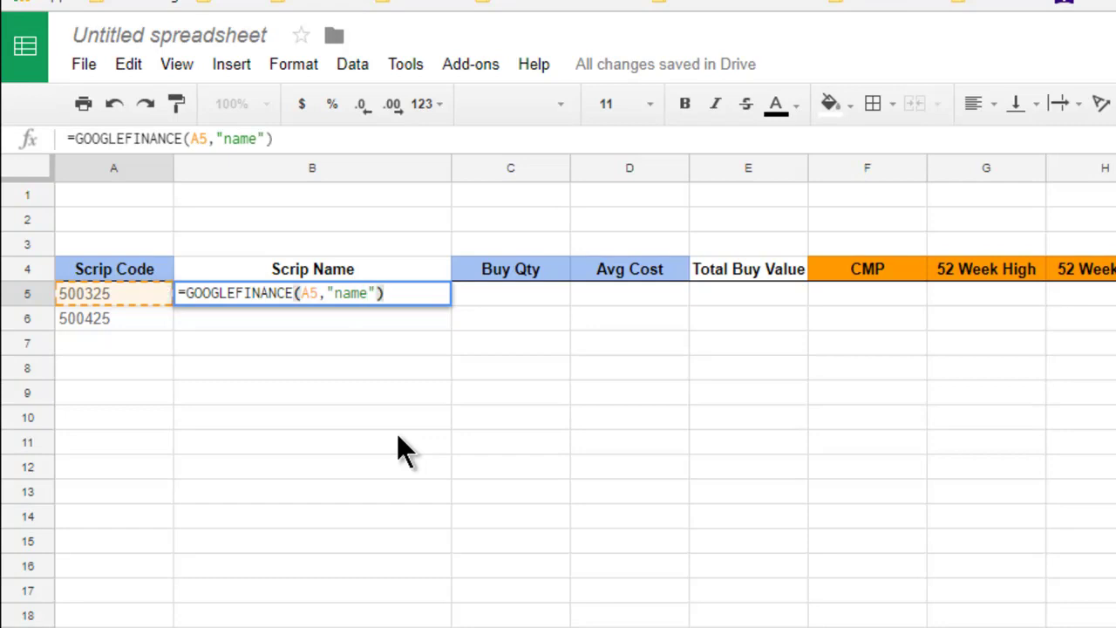
{"action": "key", "text": "Return"}
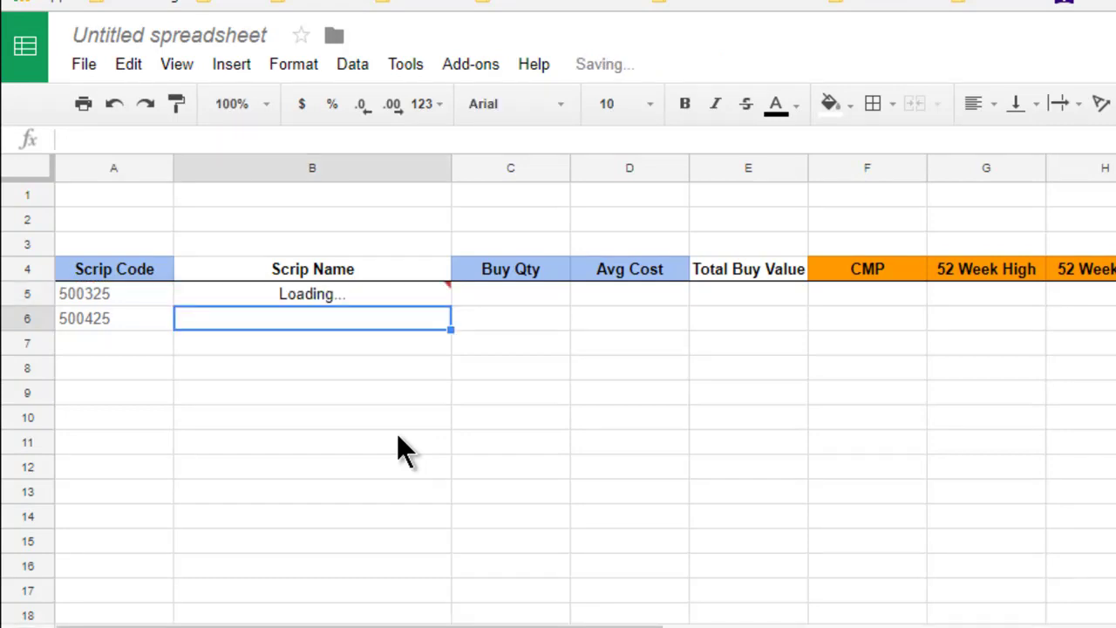
- Copy the name formula from B5 to B6 so Ambuja Cements Ltd appears
{"action": "left_click", "coordinate": [418, 292]}
{"action": "key", "text": "ctrl+c"}
{"action": "key", "text": "Down"}
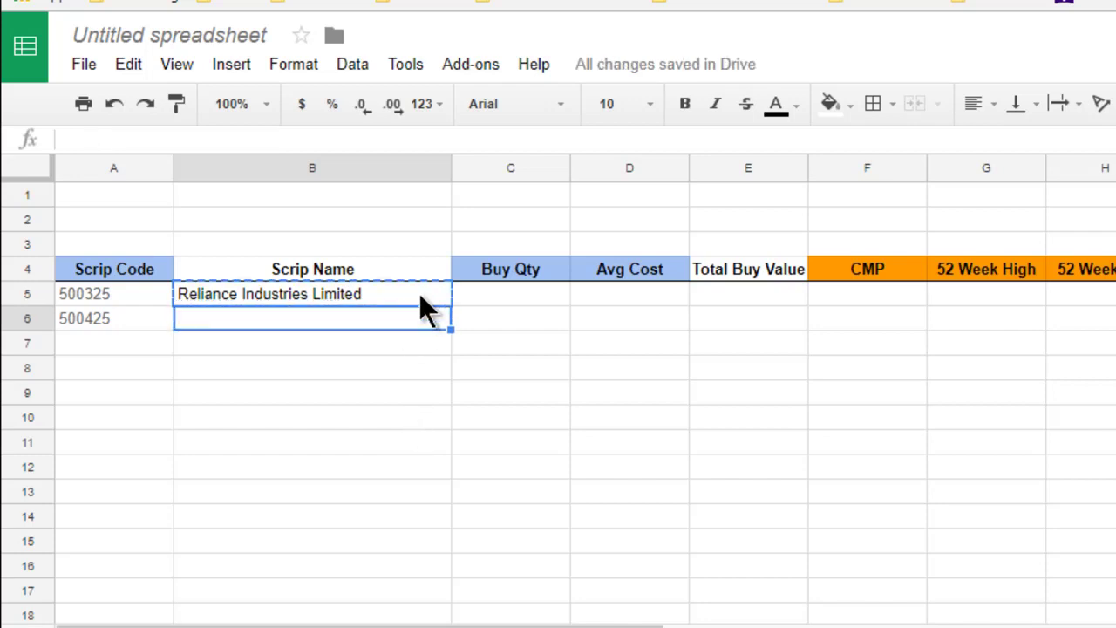
{"action": "key", "text": "ctrl+v"}
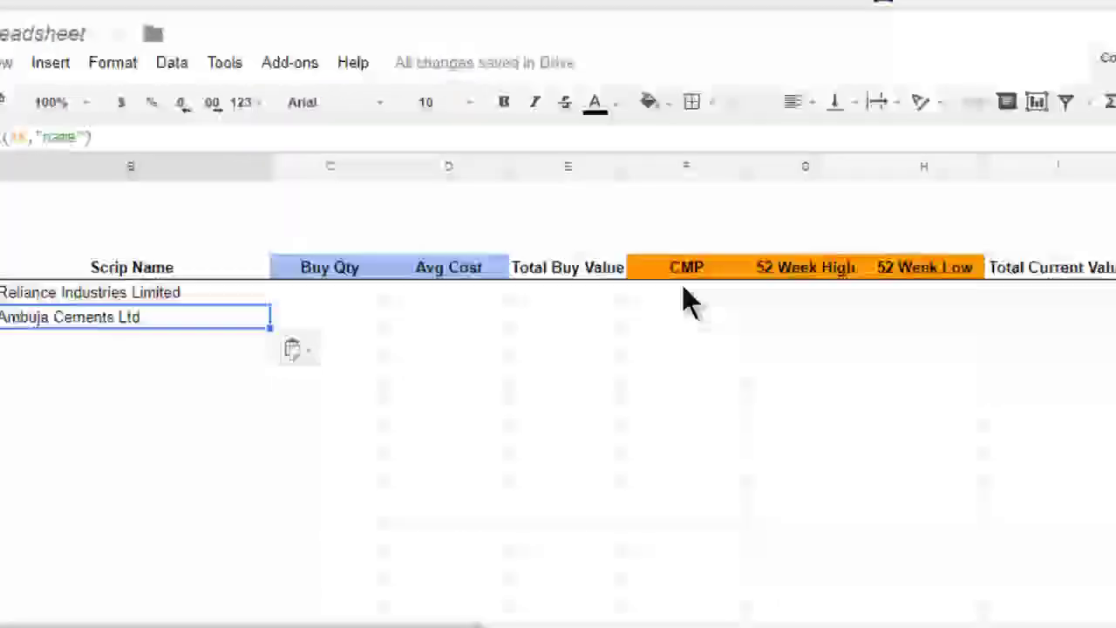
- Enter =GOOGLEFINANCE(A5) in Reliance's CMP cell F5, showing 843.4
{"action": "left_click", "coordinate": [872, 294]}
{"action": "type", "text": "=goo"}
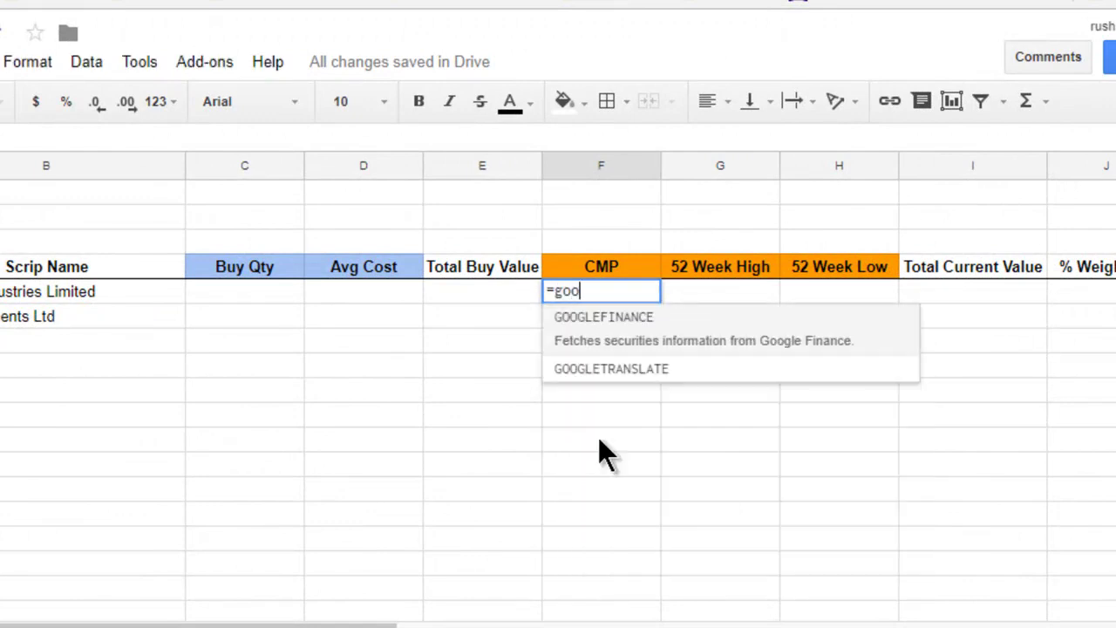
{"action": "key", "text": "Tab"}
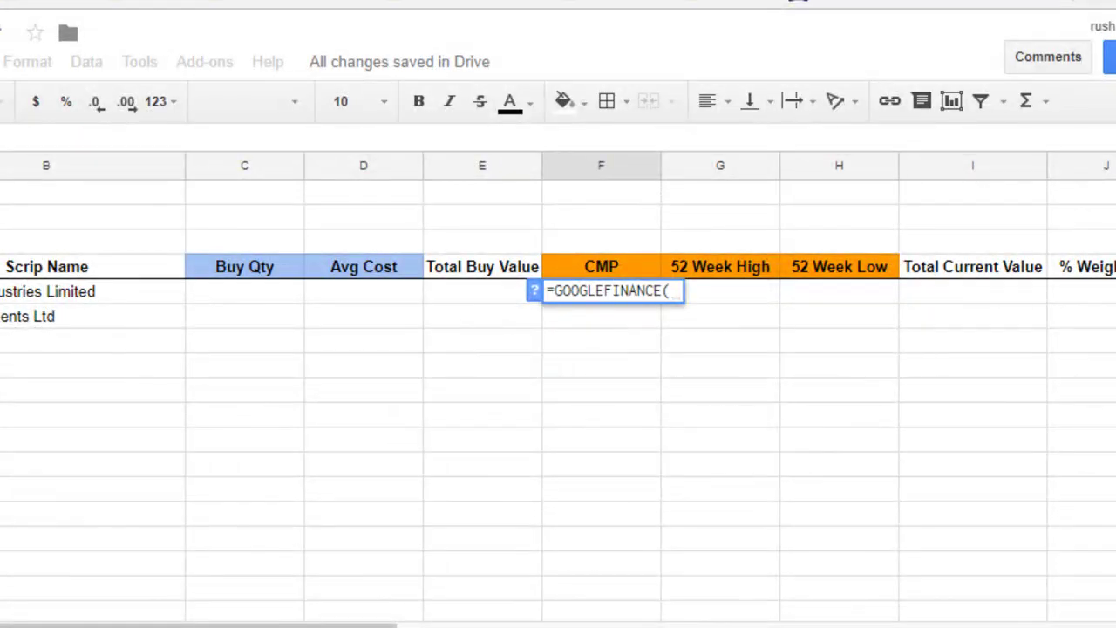
{"action": "type", "text": "A5)"}
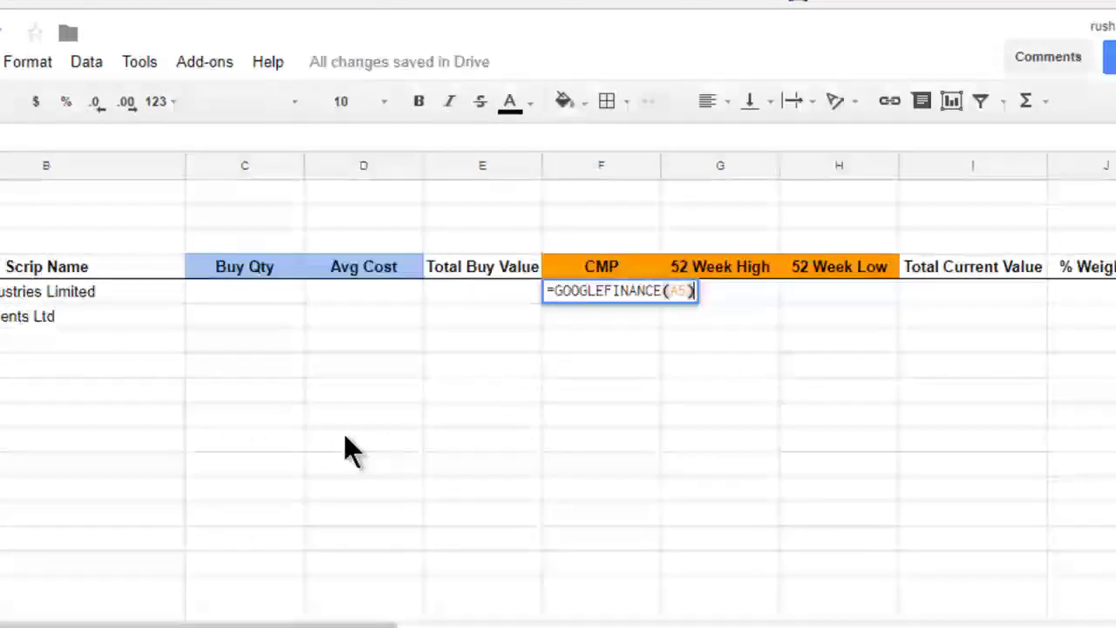
{"action": "key", "text": "Return"}
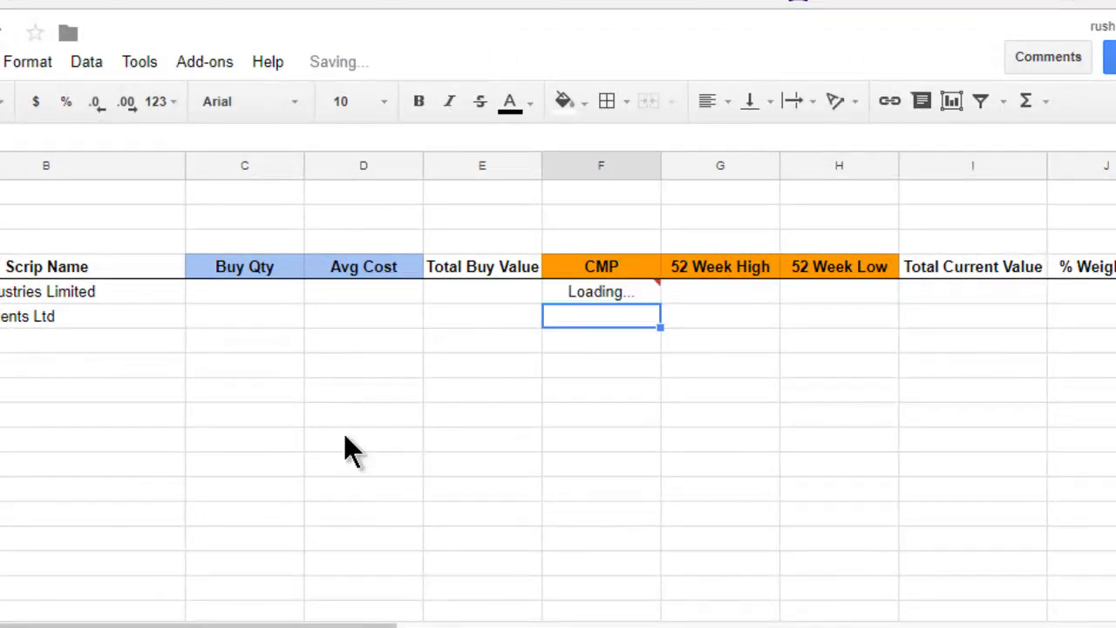
- Copy the price formula from F5 to F6, showing Ambuja's CMP of 285.8
{"action": "key", "text": "Up"}
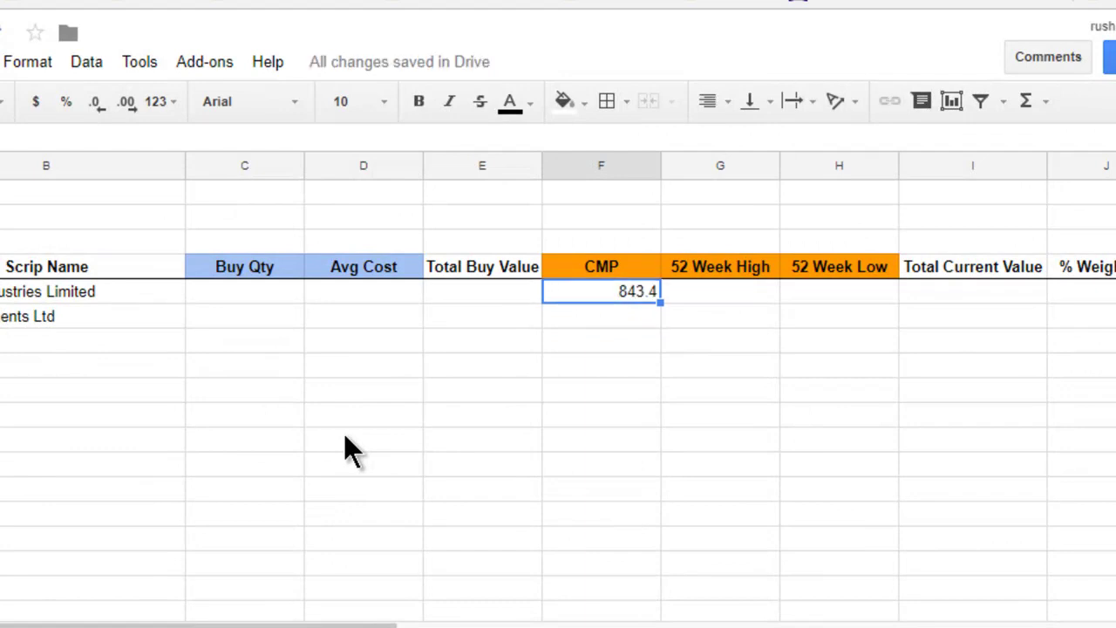
{"action": "key", "text": "ctrl+c"}
{"action": "key", "text": "Down"}
{"action": "key", "text": "ctrl+v"}
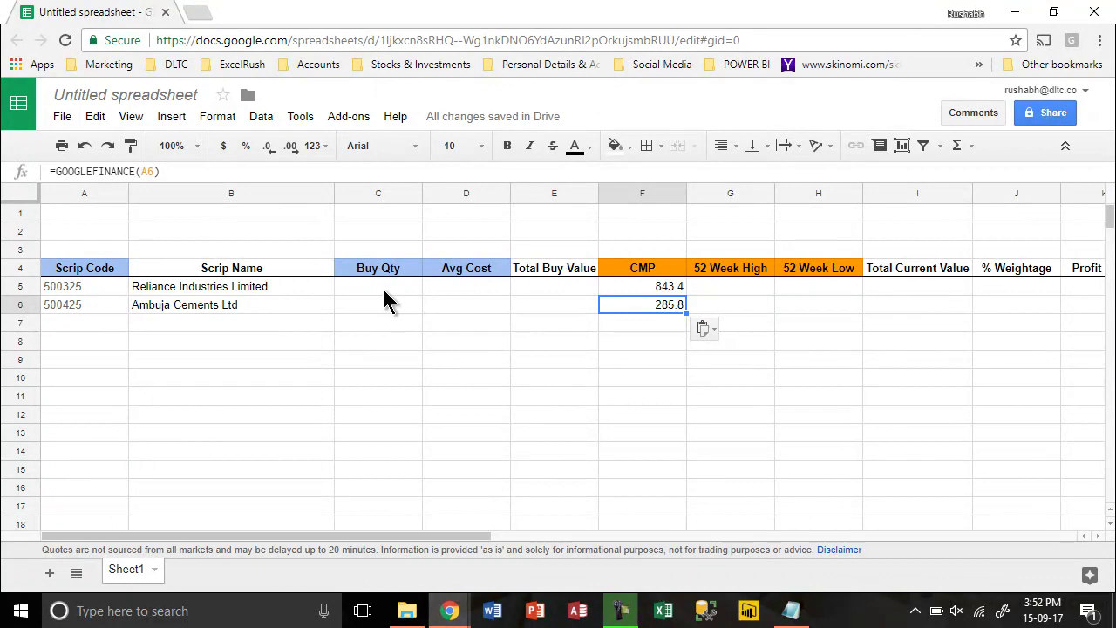
{"action": "left_click", "coordinate": [384, 289]}
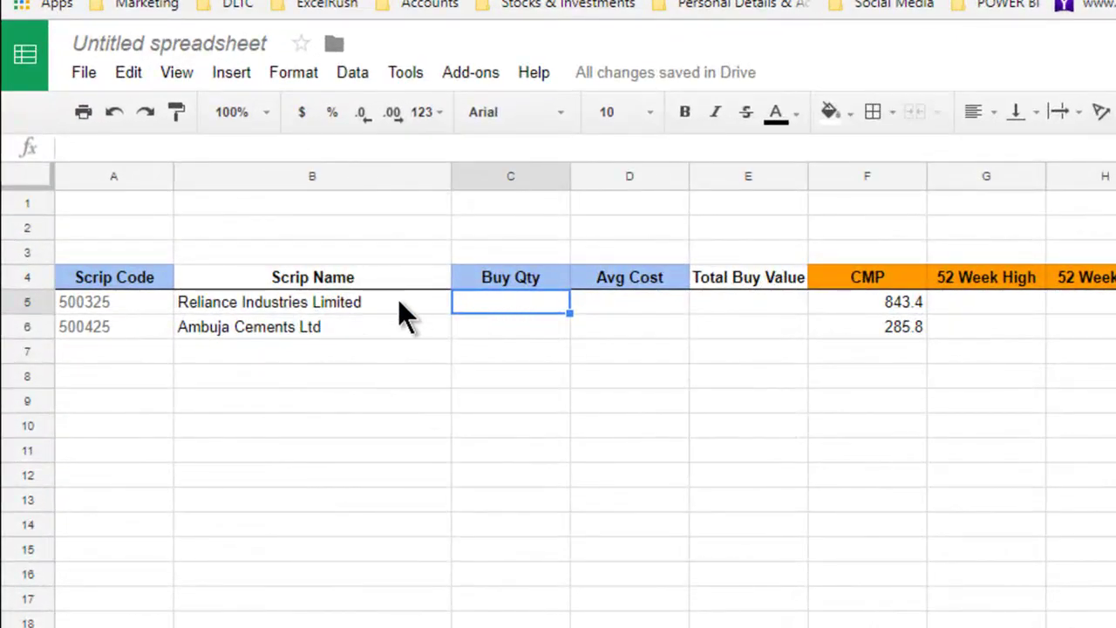
{"action": "left_click", "coordinate": [380, 302]}
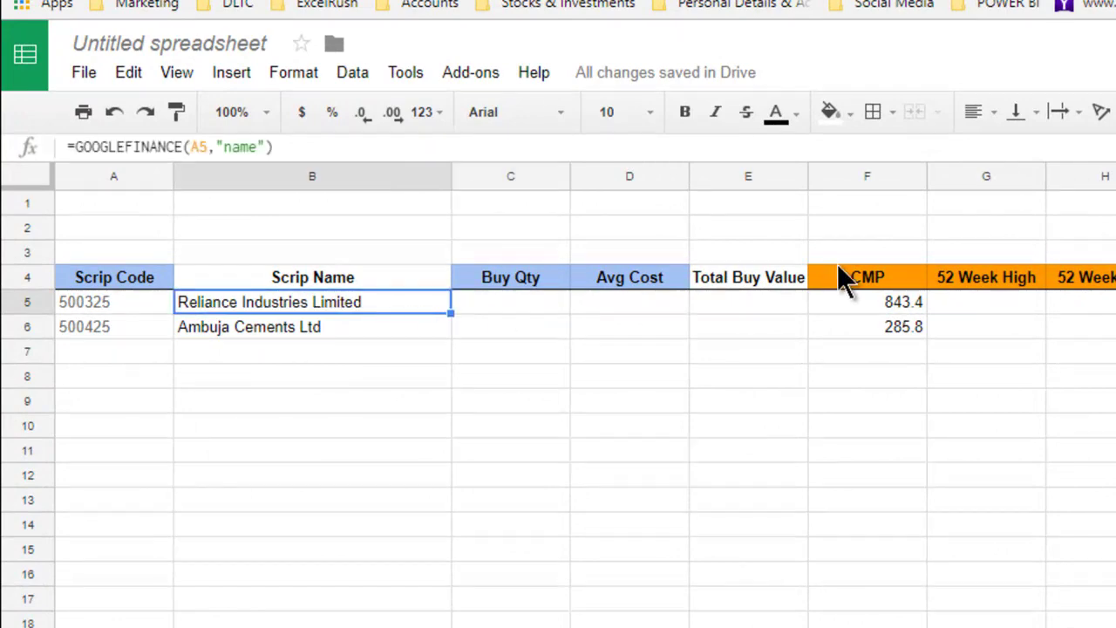
{"action": "left_click", "coordinate": [855, 301]}
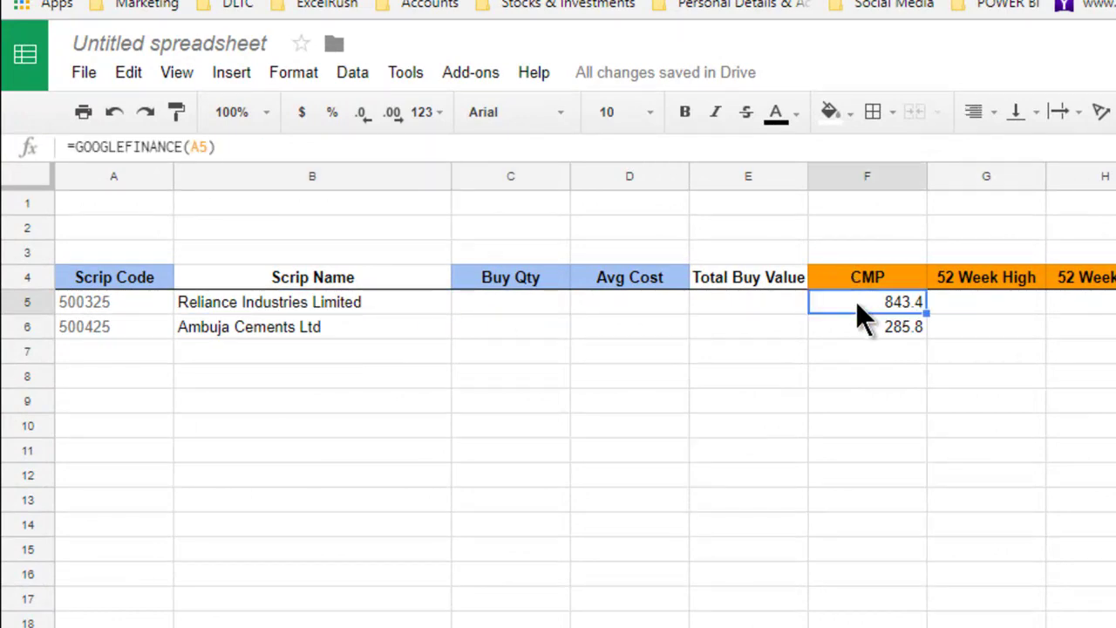
{"action": "left_click", "coordinate": [549, 305]}
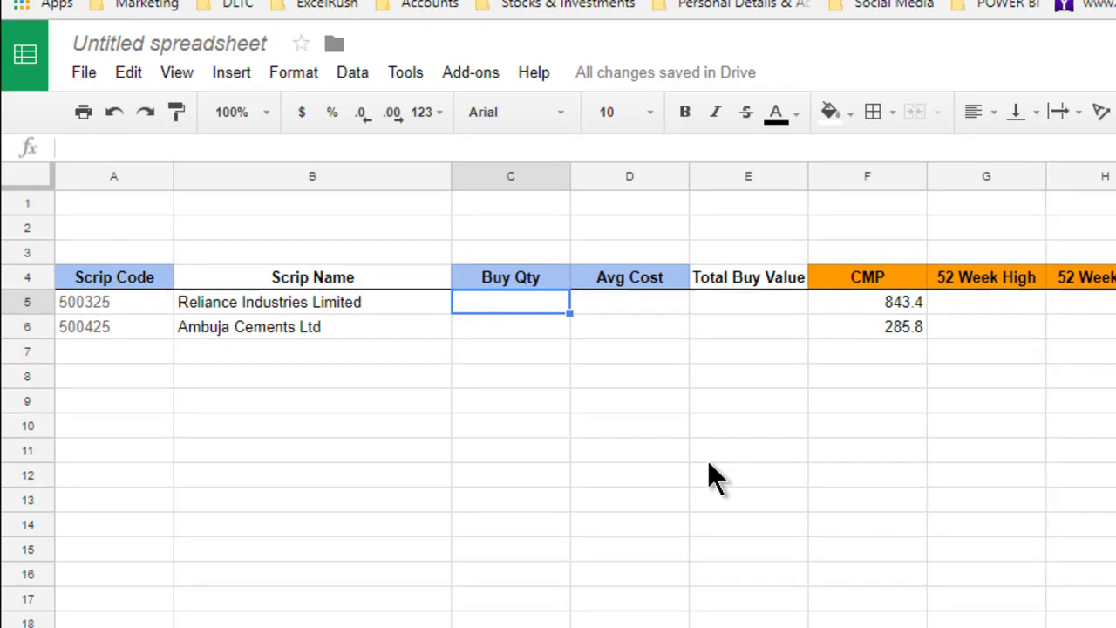
- Enter Buy Qty 100, Avg Cost 654 and =C5*D5 in Reliance's row, giving 65400
{"action": "type", "text": "100"}
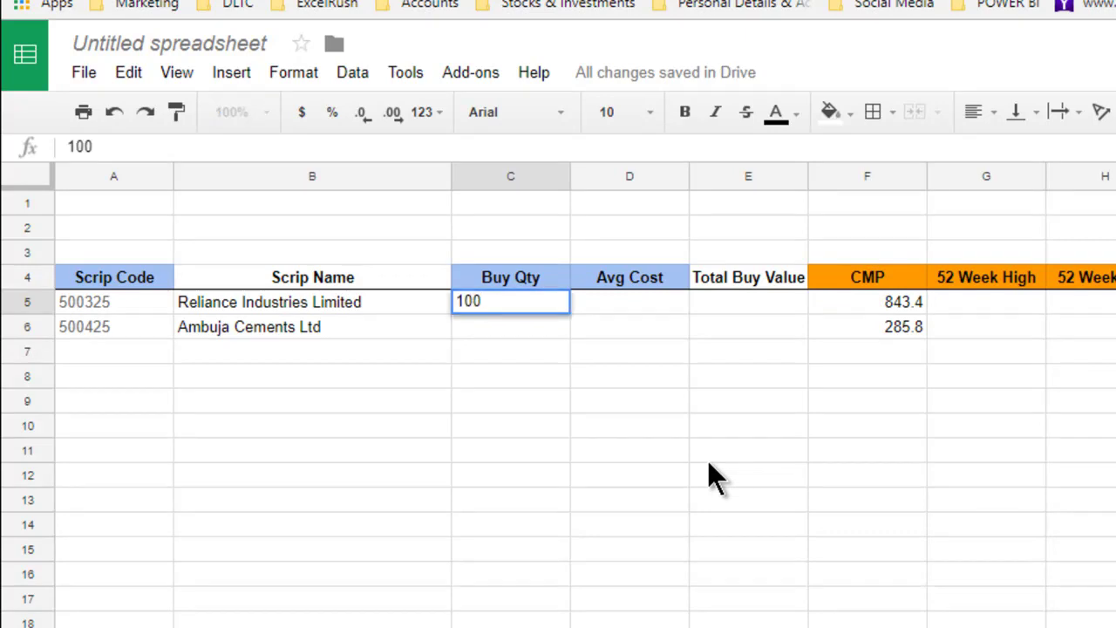
{"action": "key", "text": "Tab"}
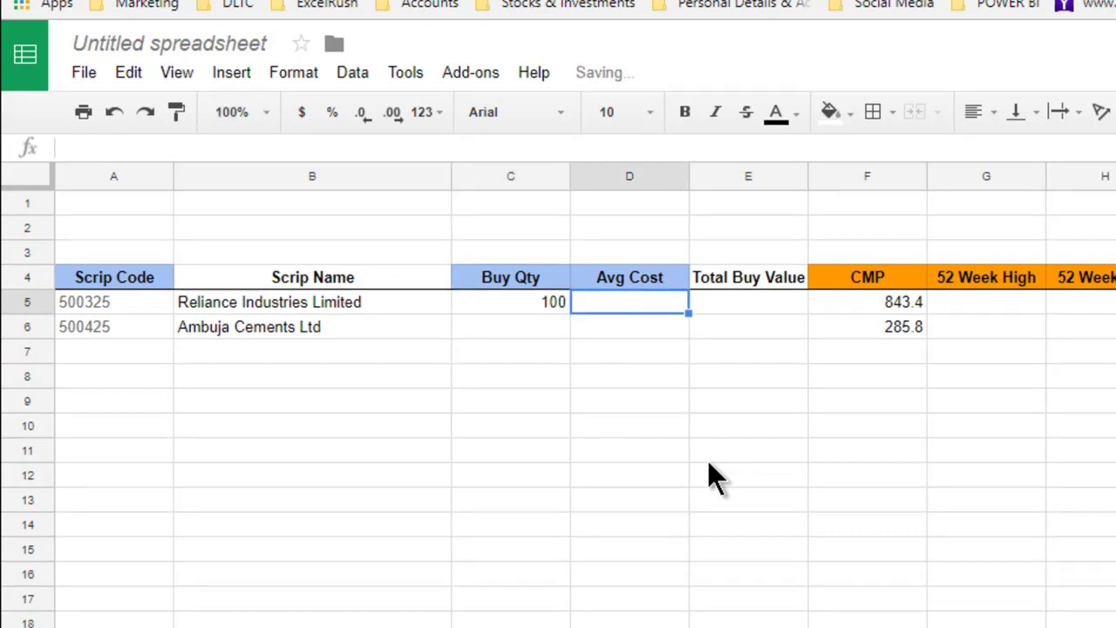
{"action": "type", "text": "654"}
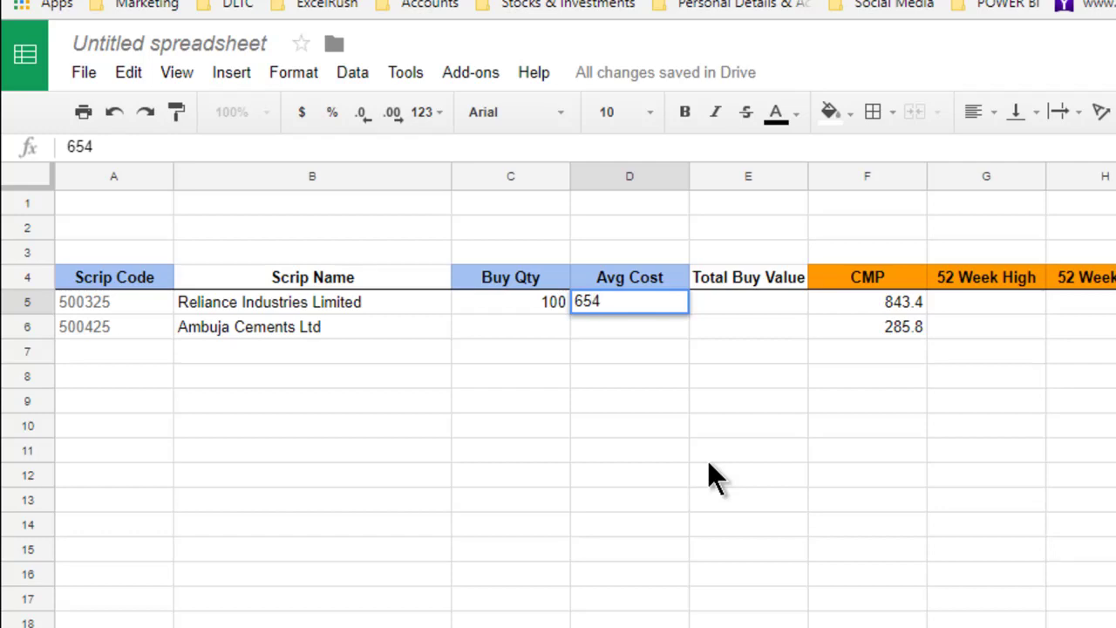
{"action": "key", "text": "Tab"}
{"action": "type", "text": "="}
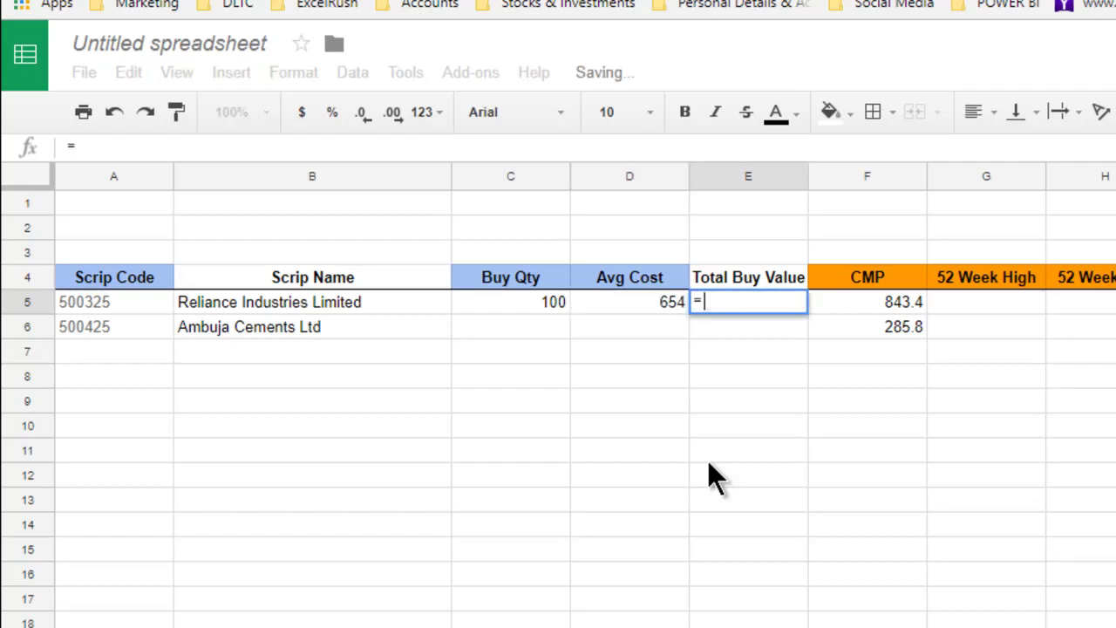
{"action": "key", "text": "Left"}
{"action": "key", "text": "Left"}
{"action": "type", "text": "*"}
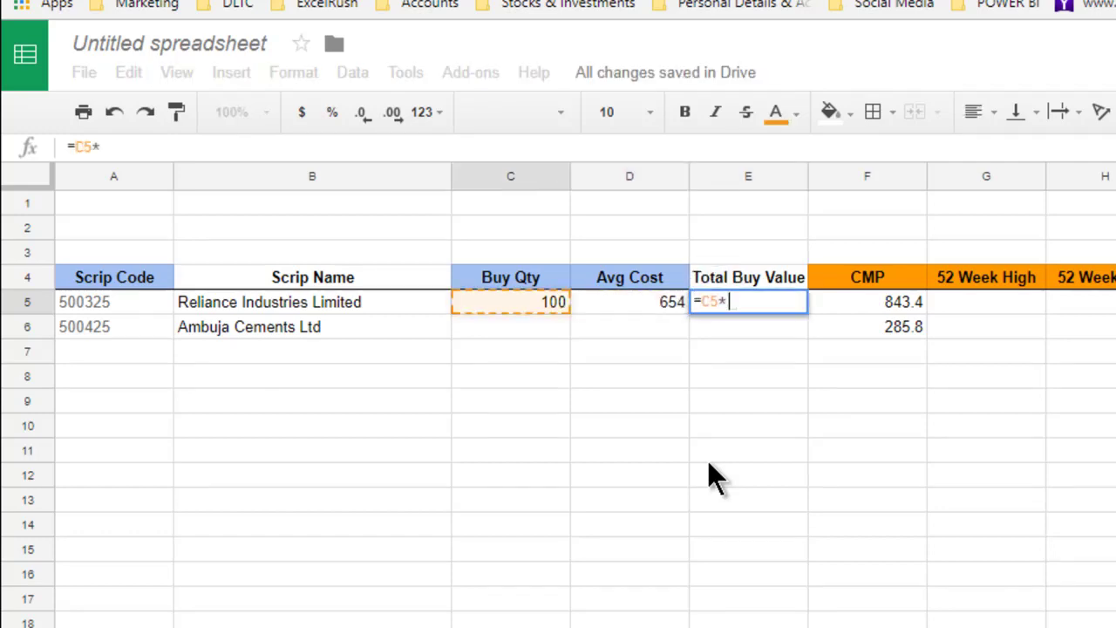
{"action": "key", "text": "Left"}
{"action": "key", "text": "Return"}
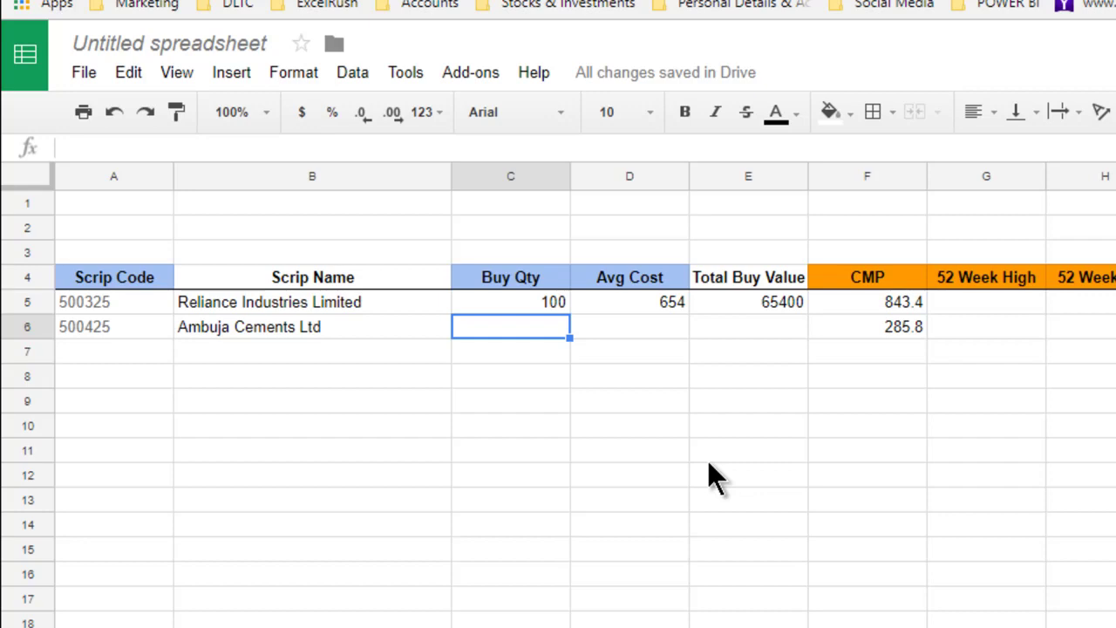
- Enter Buy Qty 50 and Avg Cost 343 for Ambuja, copying the total formula to E6 (17150)
{"action": "type", "text": "50"}
{"action": "key", "text": "Tab"}
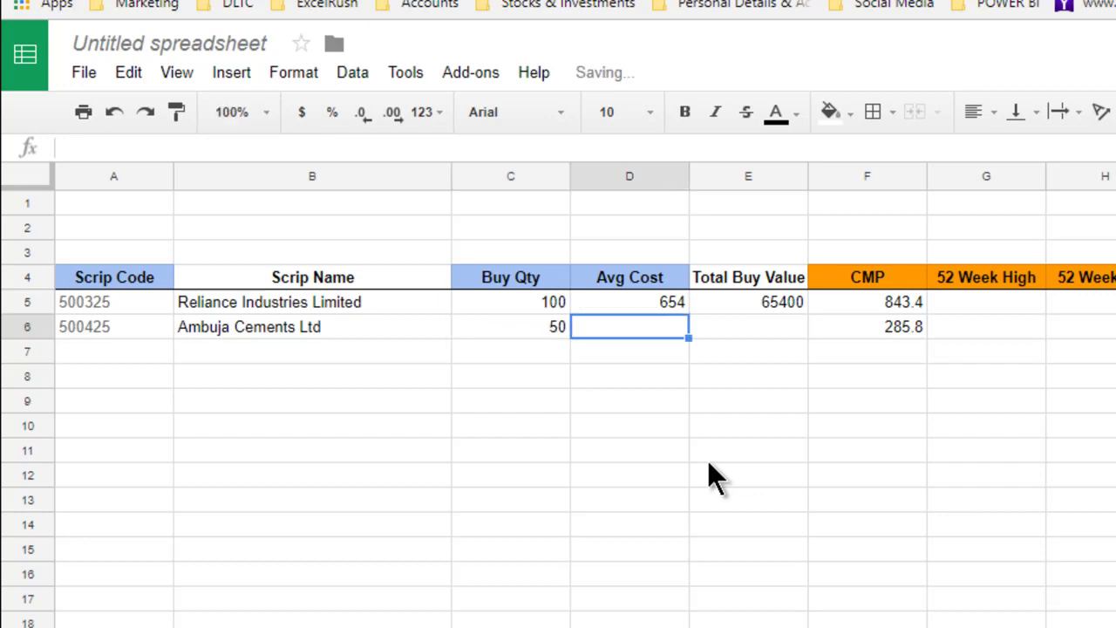
{"action": "type", "text": "343"}
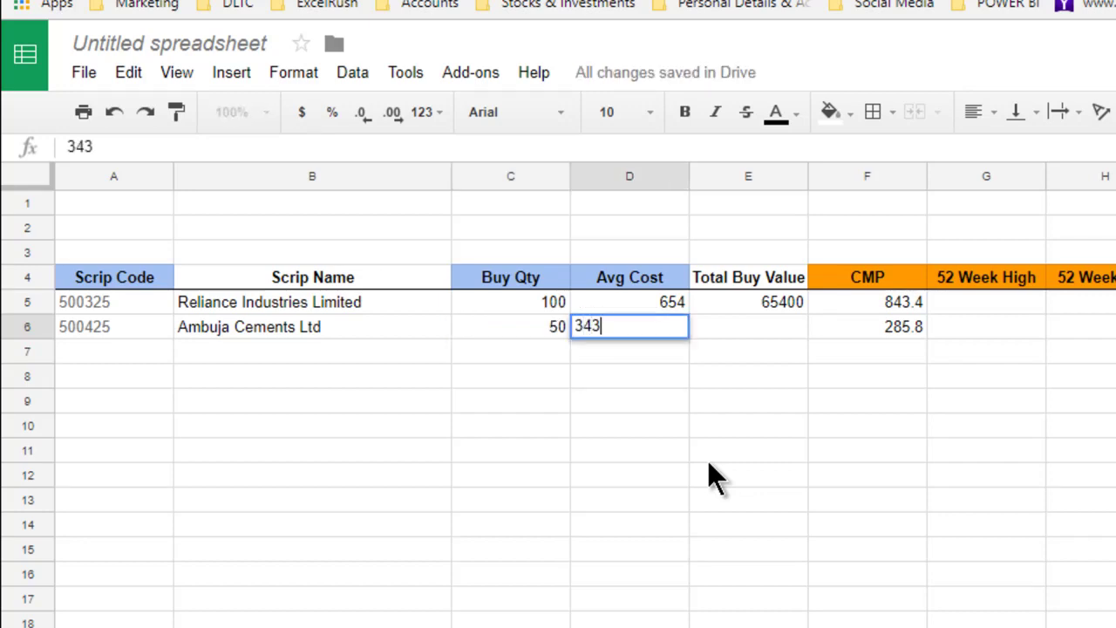
{"action": "key", "text": "Tab"}
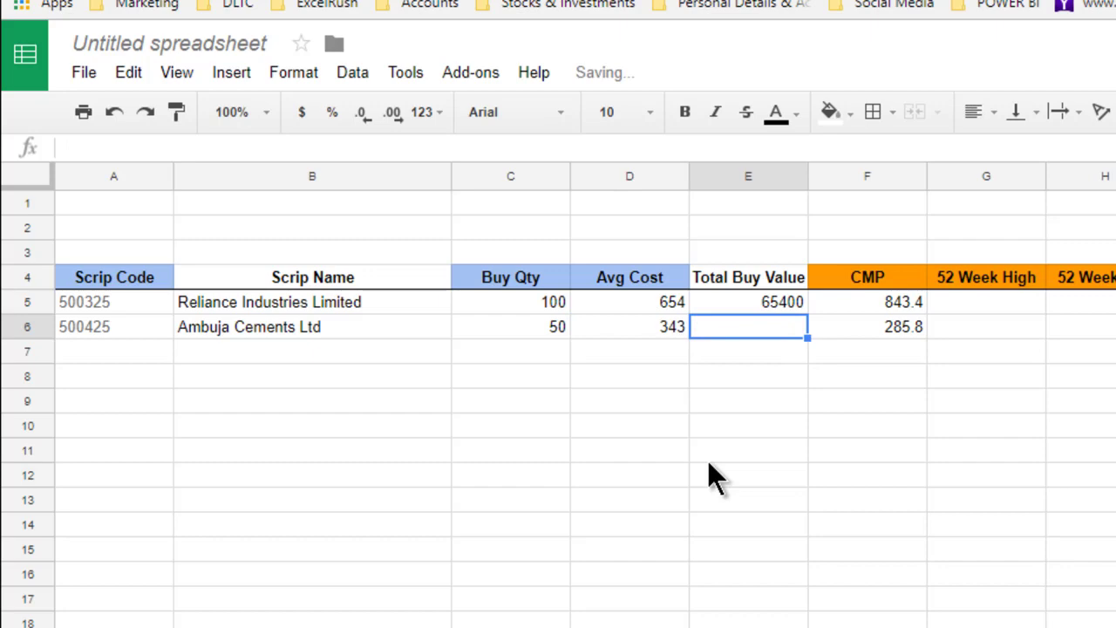
{"action": "key", "text": "Up"}
{"action": "key", "text": "ctrl+c"}
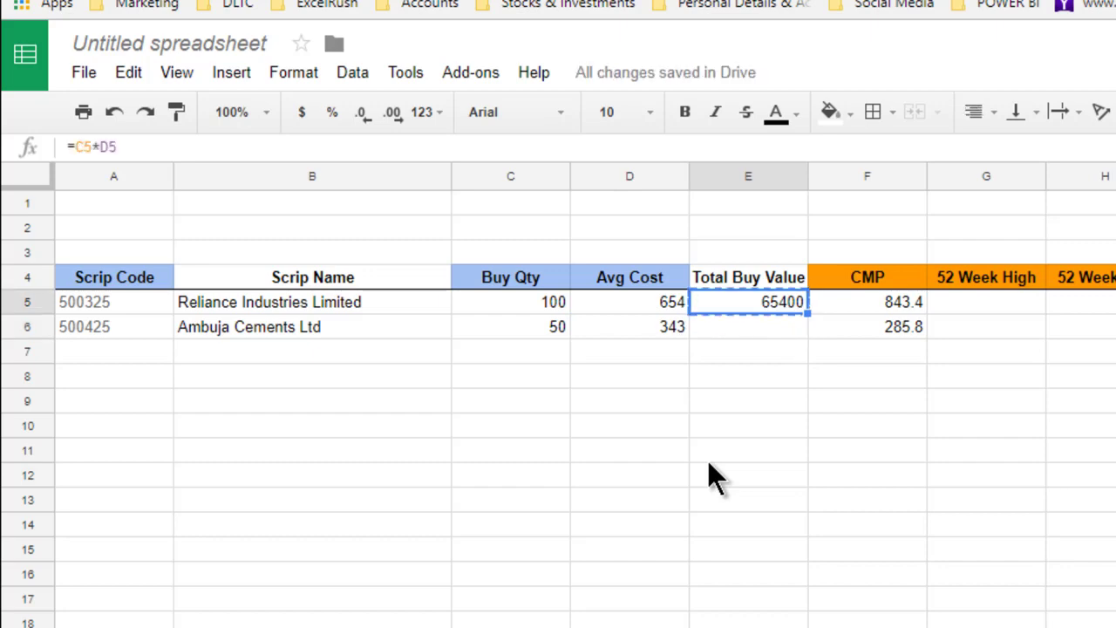
{"action": "key", "text": "Down"}
{"action": "key", "text": "ctrl+v"}
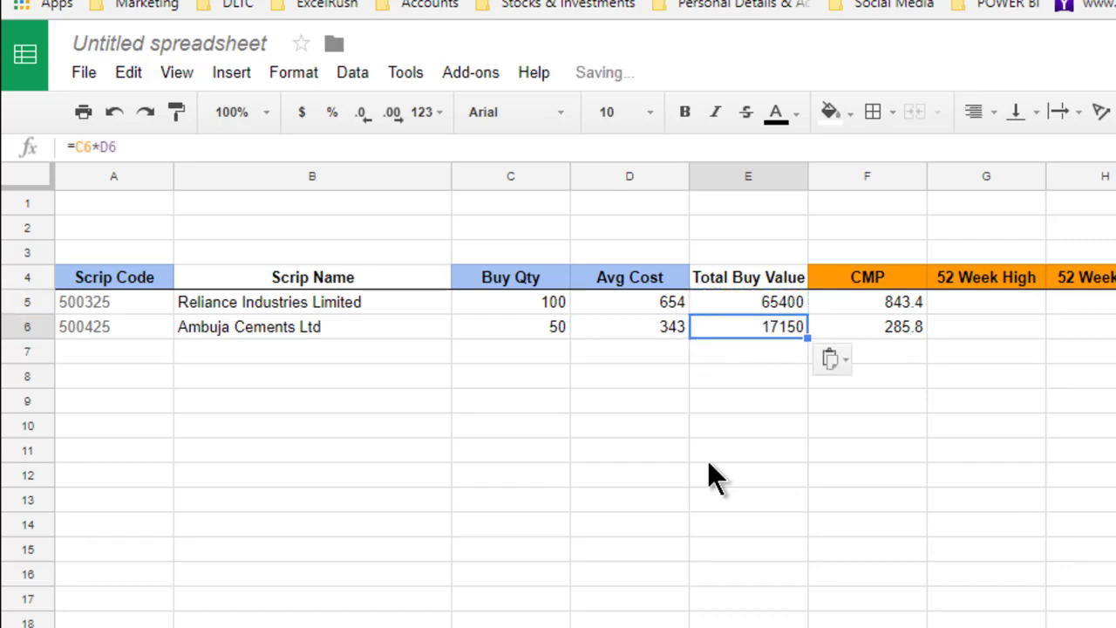